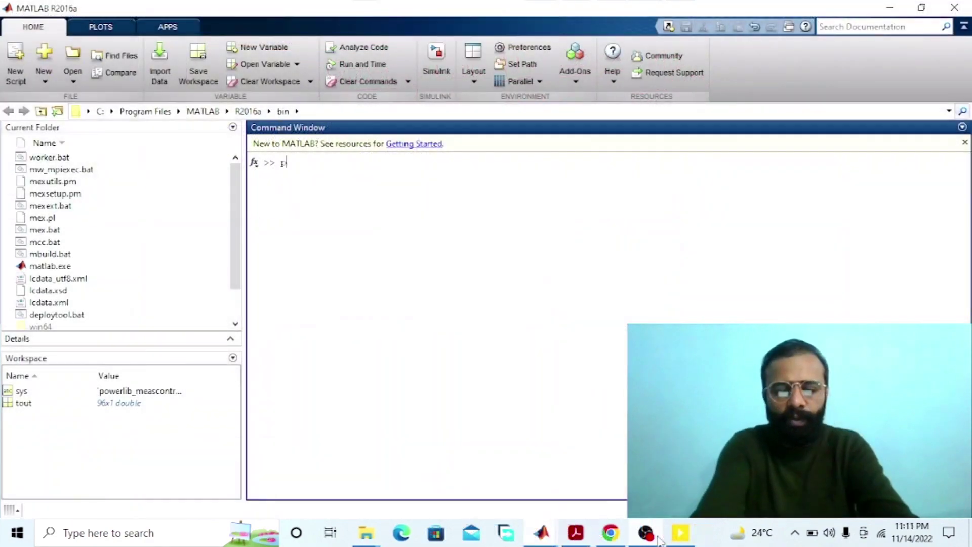
From the powerlib library, place a DC Voltage Source and a Ground block in a new model
text(erlib)
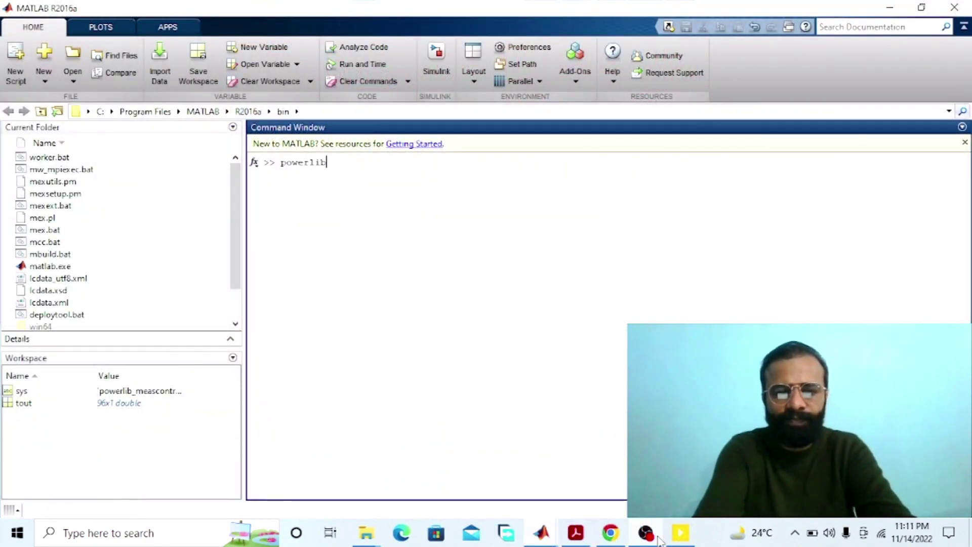
key(Return)
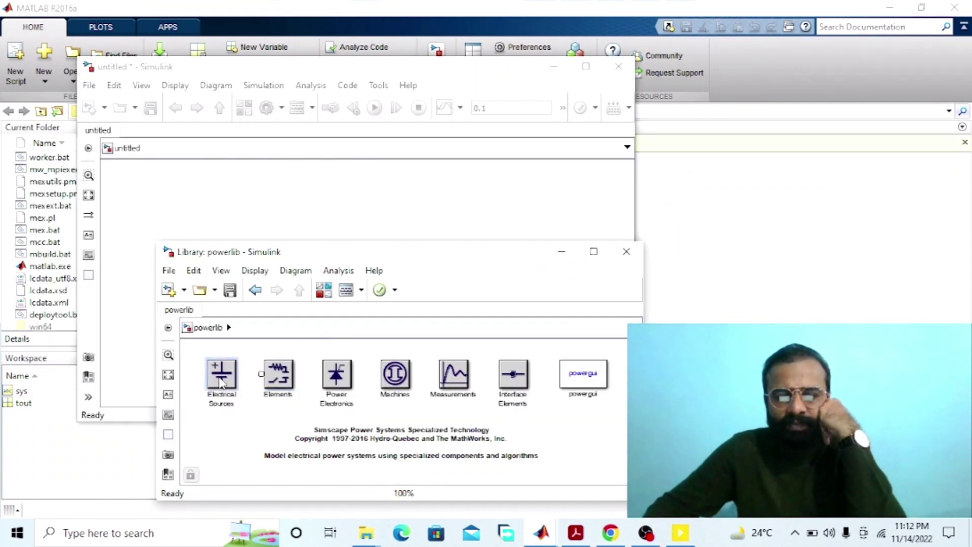
double_click(222, 373)
mouse_move(205, 364)
mouse_down()
mouse_move(226, 201)
mouse_move(269, 274)
mouse_up()
click(345, 442)
key(Escape)
click(278, 374)
double_click(278, 374)
drag(570, 451, 493, 206)
Add the DC Machine, Bus Selector, Gain, Product, Display and Constant blocks to the model
click(415, 446)
click(299, 290)
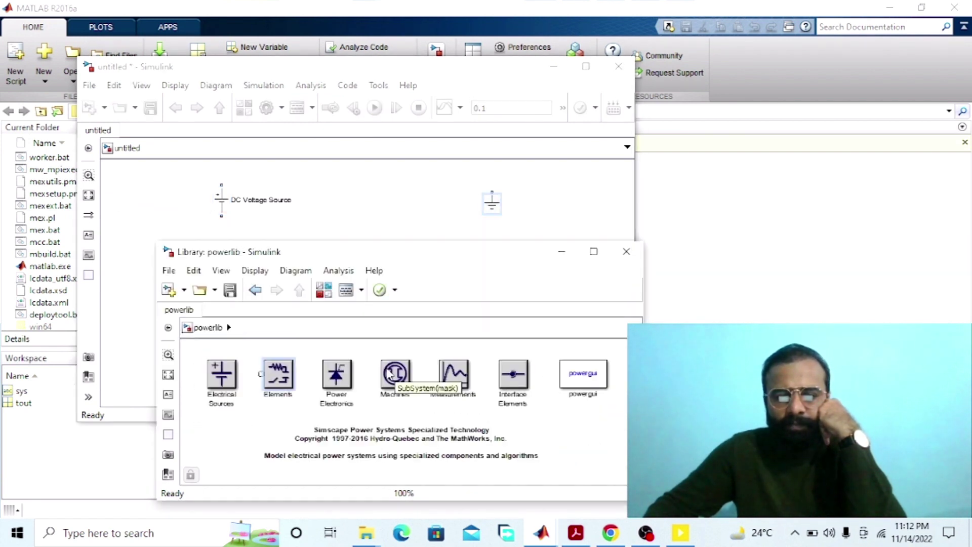
double_click(398, 374)
drag(448, 385, 421, 198)
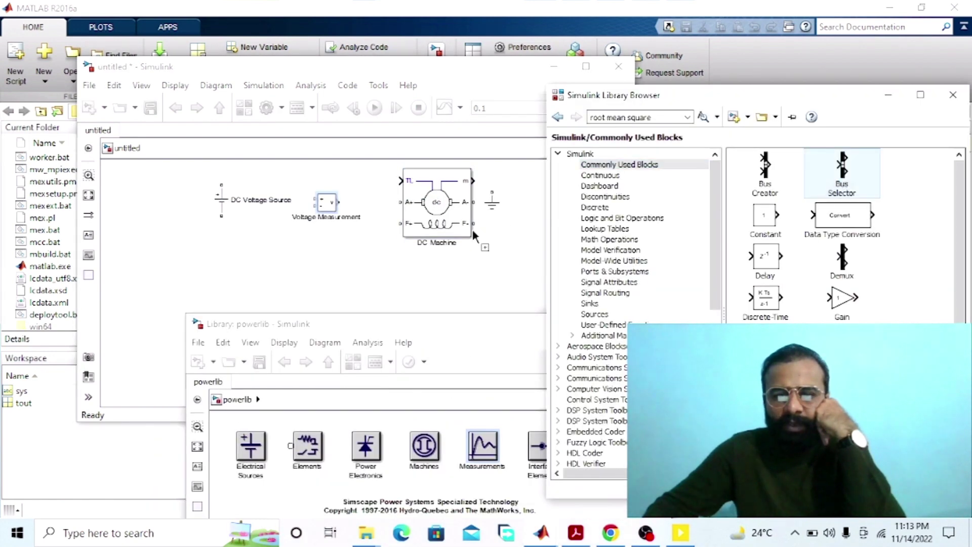
drag(475, 236, 355, 243)
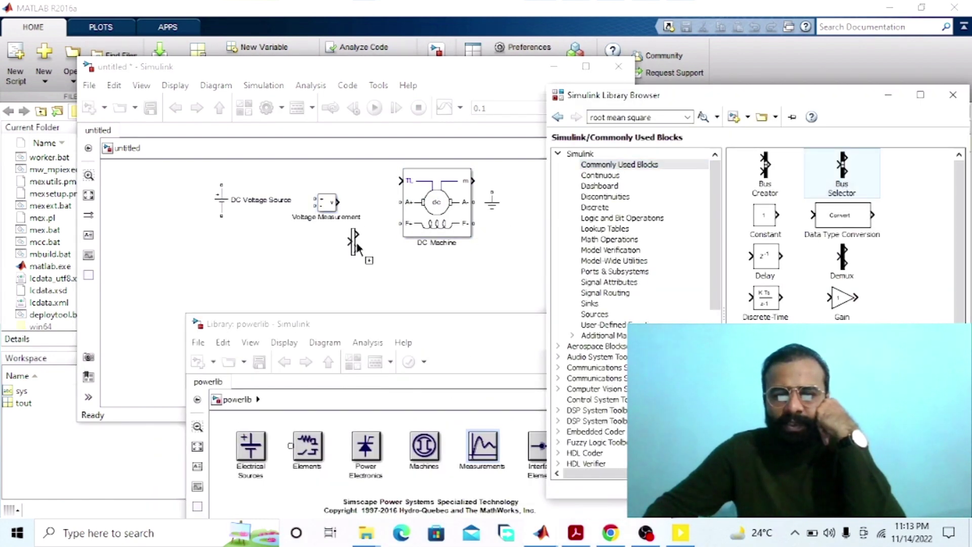
click(815, 312)
drag(815, 313, 433, 299)
click(959, 304)
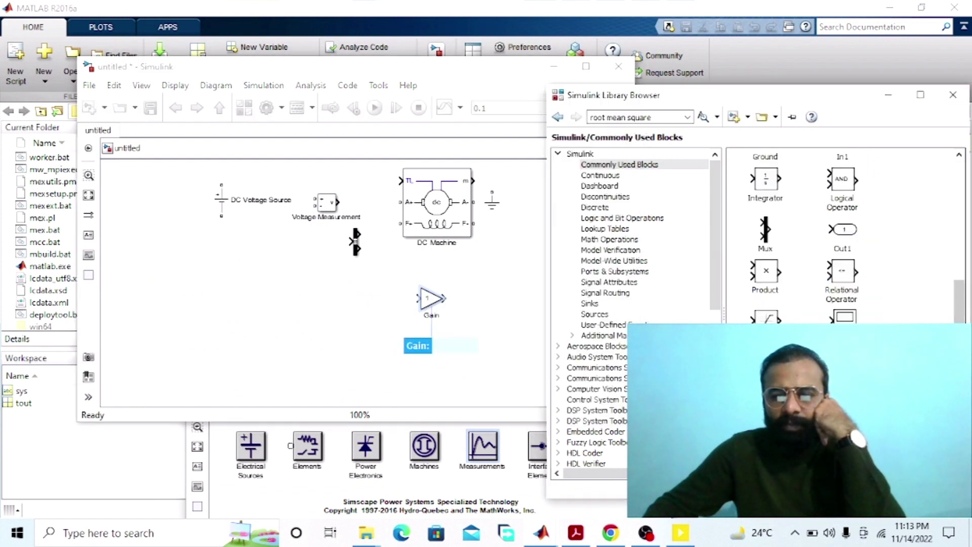
drag(766, 273, 353, 310)
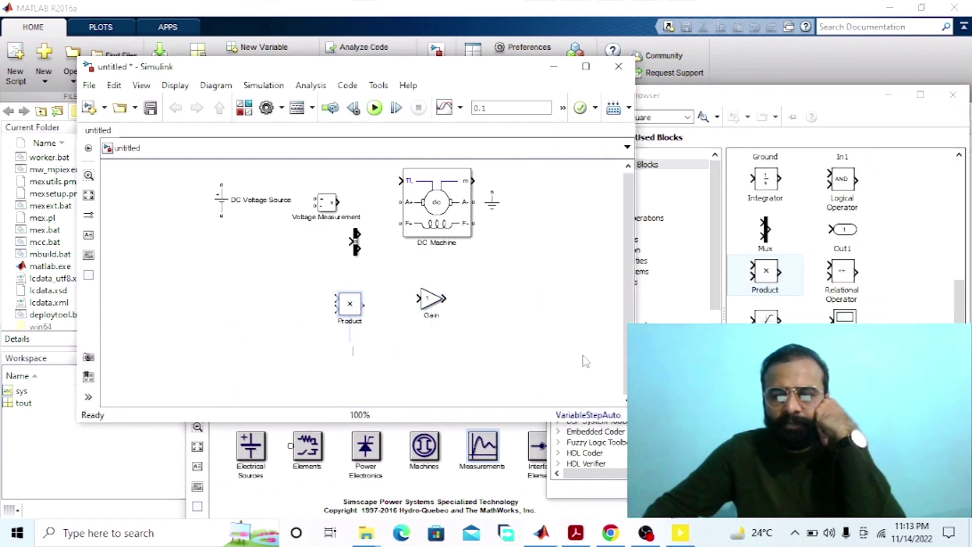
click(681, 224)
drag(700, 216, 264, 274)
click(805, 131)
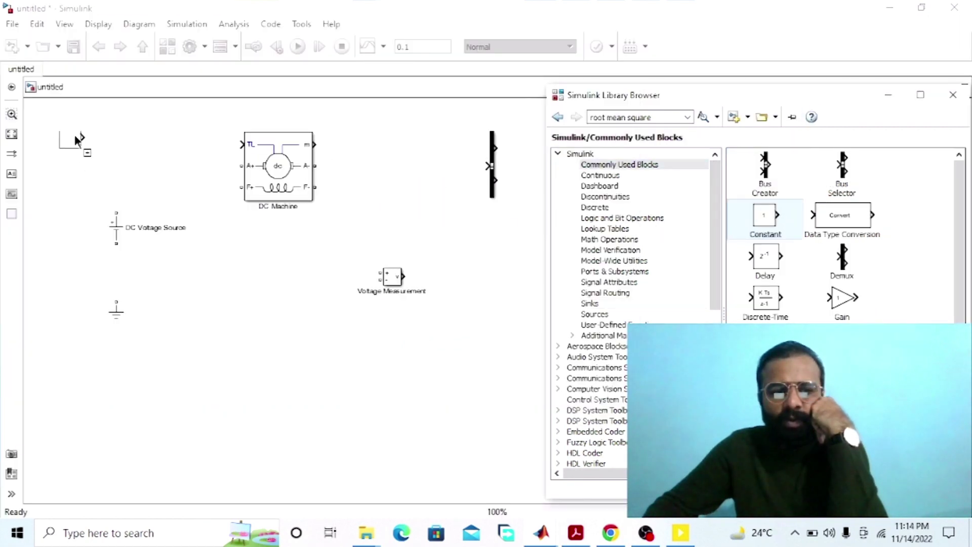
drag(76, 139, 118, 126)
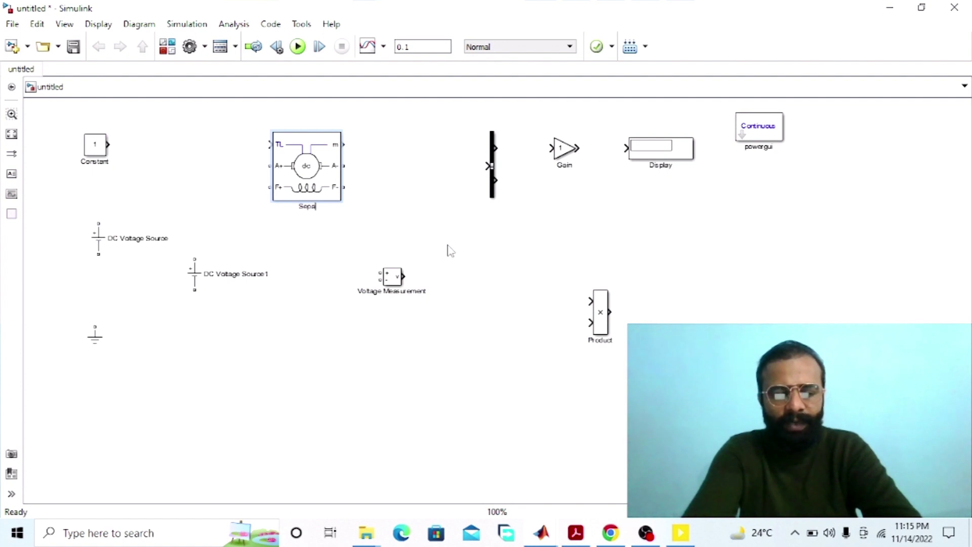
Finish renaming the DC Machine block to 'Separately Excited DC Motor'
text(atel)
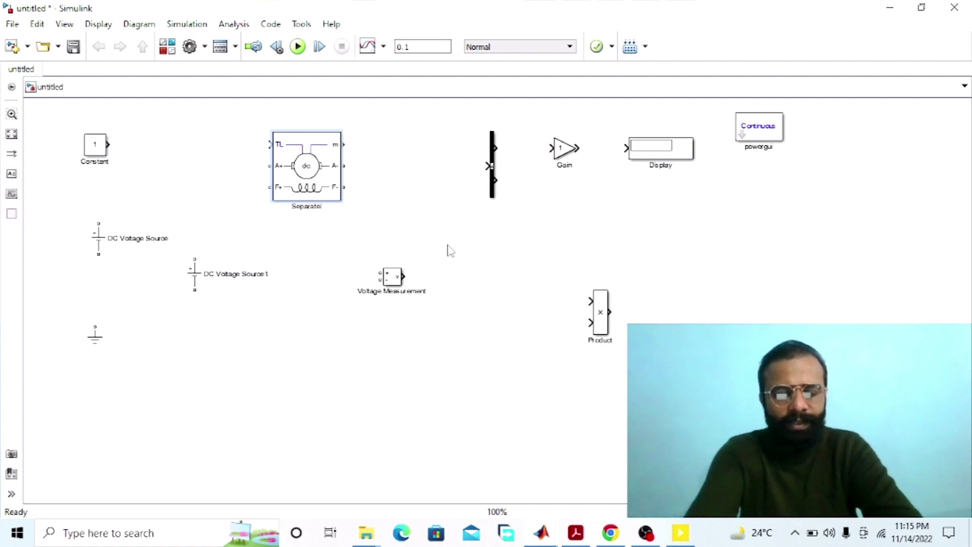
text(y Ex)
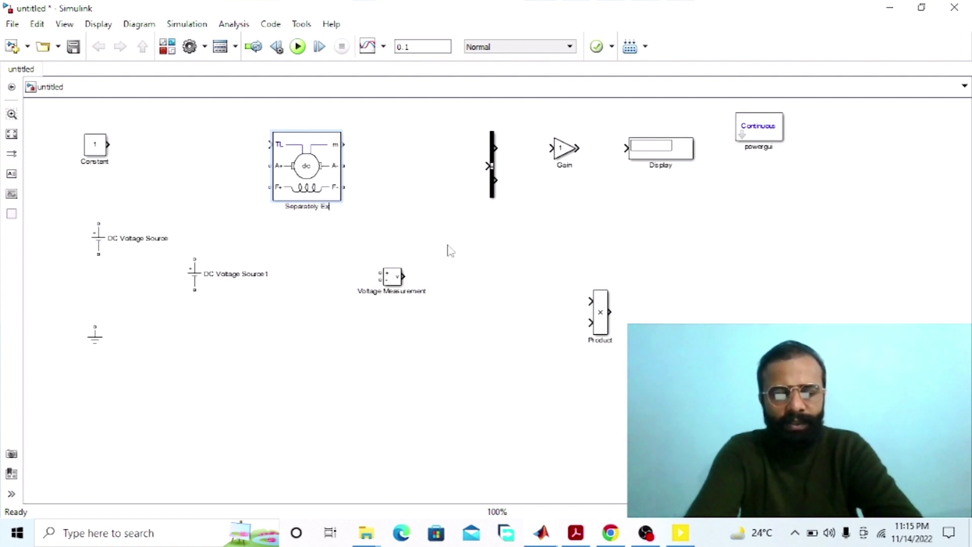
text(cited D)
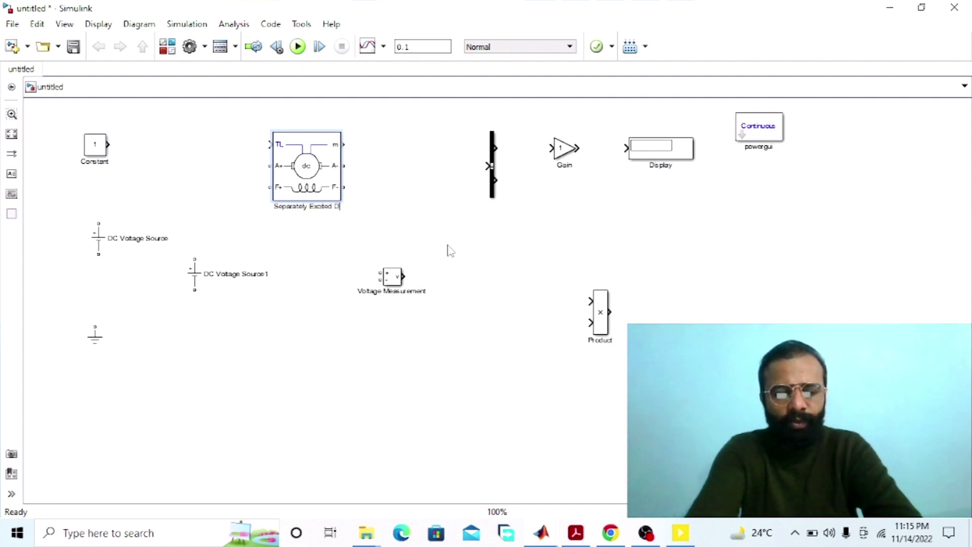
text(C Motor)
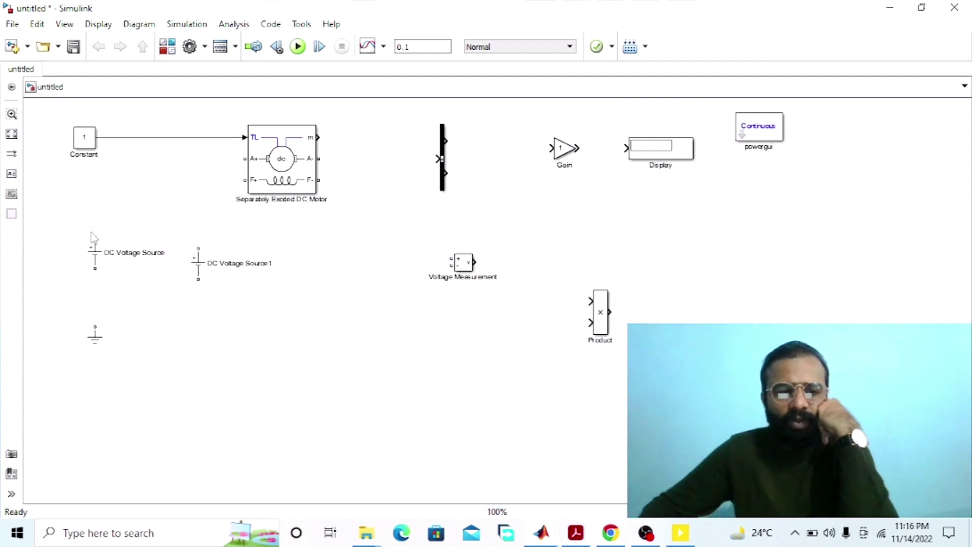
Wire DC Voltage Source to the motor's A+/A- terminals and DC Voltage Source1 to F+
drag(97, 237, 241, 160)
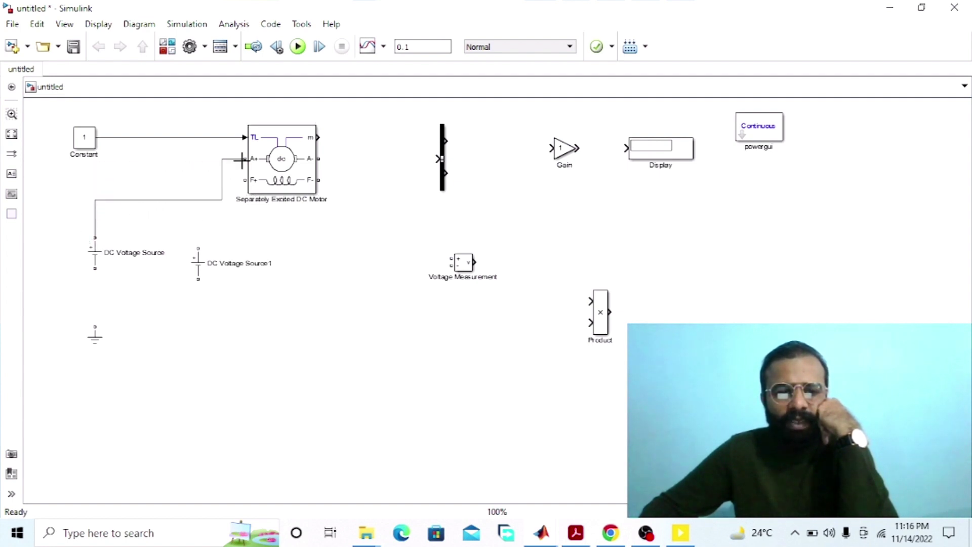
drag(318, 159, 95, 270)
mouse_move(103, 343)
mouse_down()
mouse_move(113, 373)
mouse_move(104, 323)
mouse_up()
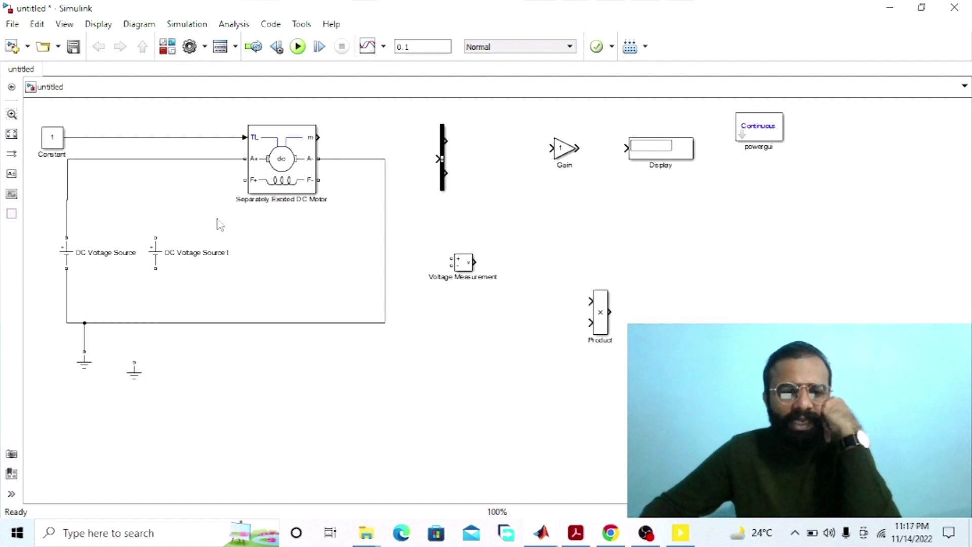
mouse_move(155, 237)
mouse_down()
mouse_move(157, 213)
mouse_move(245, 179)
mouse_up()
mouse_move(319, 179)
mouse_down()
mouse_move(397, 201)
mouse_move(415, 325)
mouse_move(319, 321)
mouse_move(157, 274)
mouse_up()
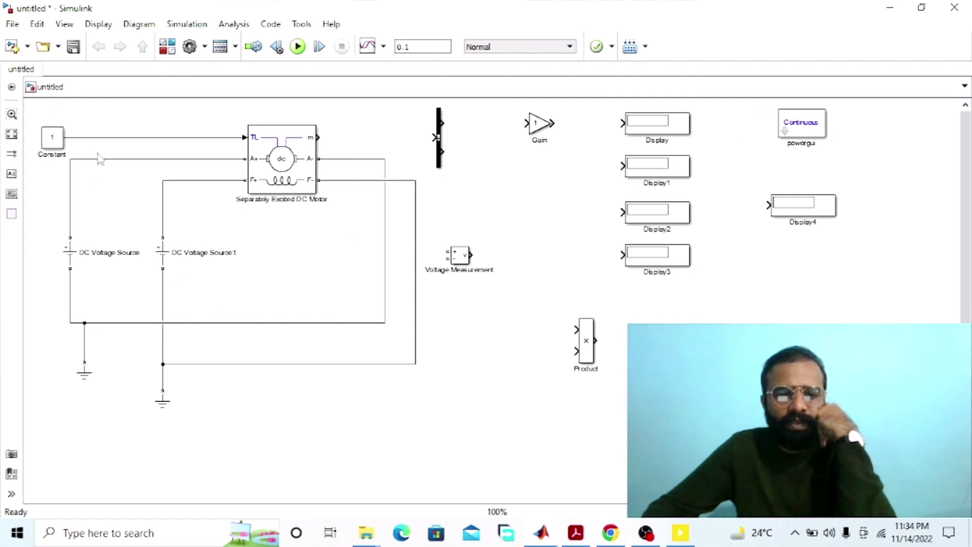
Measure the supply voltage into a 'Supply Voltage' display and link motor output m to the Bus Selector
mouse_move(448, 252)
mouse_down()
mouse_move(143, 192)
mouse_move(71, 190)
mouse_up()
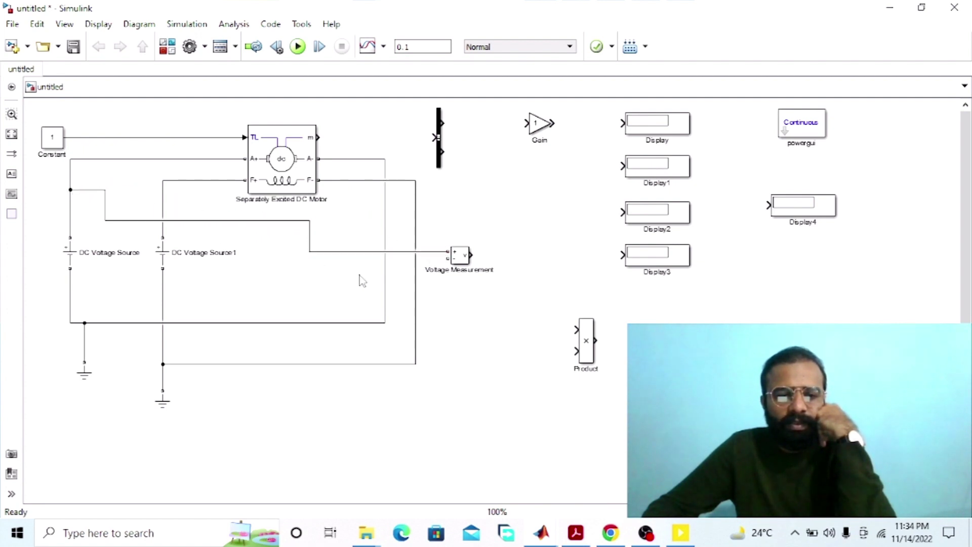
mouse_move(449, 259)
mouse_down()
mouse_move(375, 258)
mouse_move(193, 291)
mouse_move(70, 291)
mouse_up()
drag(471, 255, 624, 255)
text(Suppl)
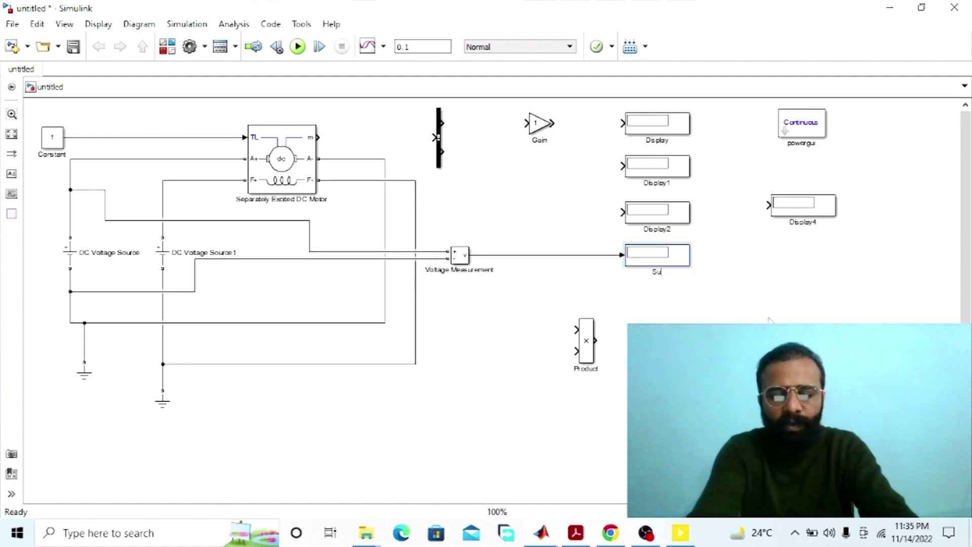
text(y Voltage)
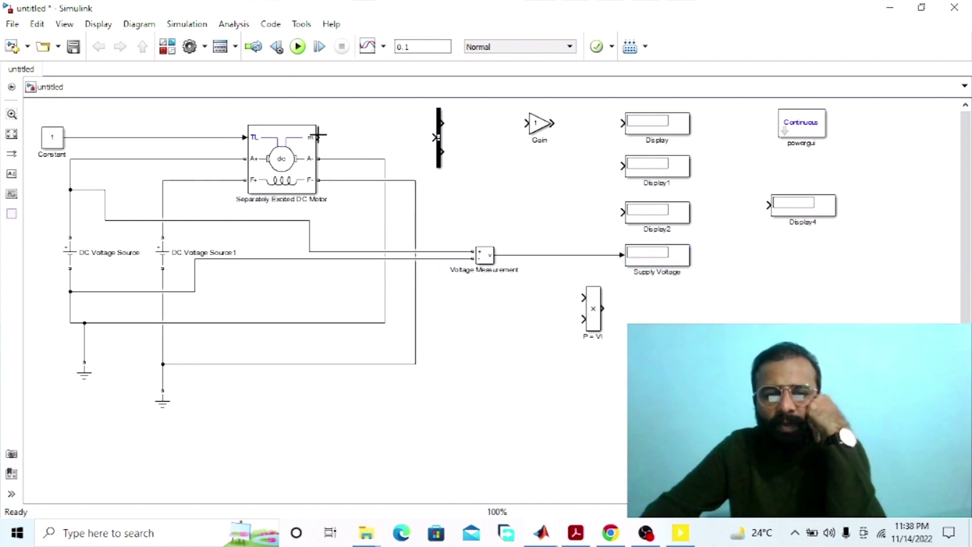
drag(318, 135, 437, 138)
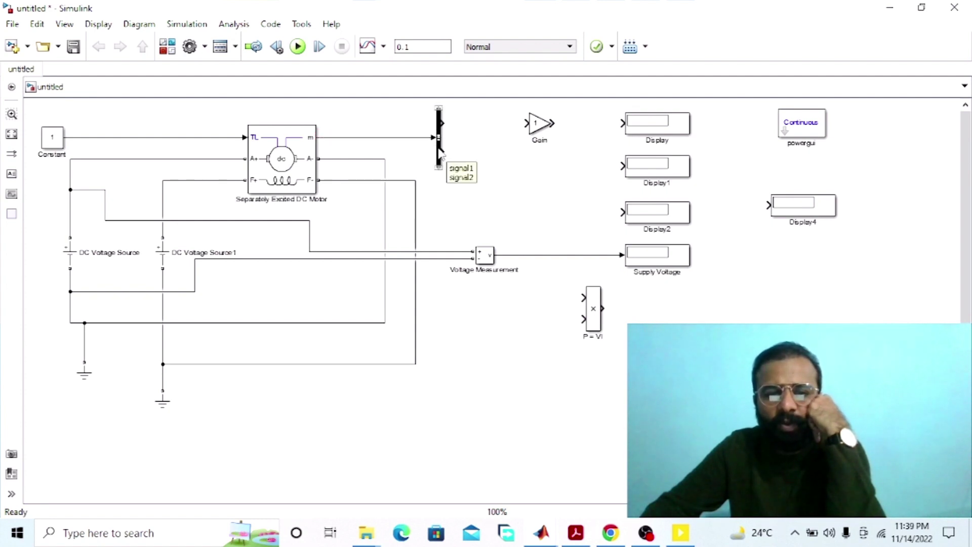
Output Speed wm (rad/s), Armature current ia (A) and Field current if (A) from the Bus Selector
double_click(440, 152)
click(567, 163)
click(692, 151)
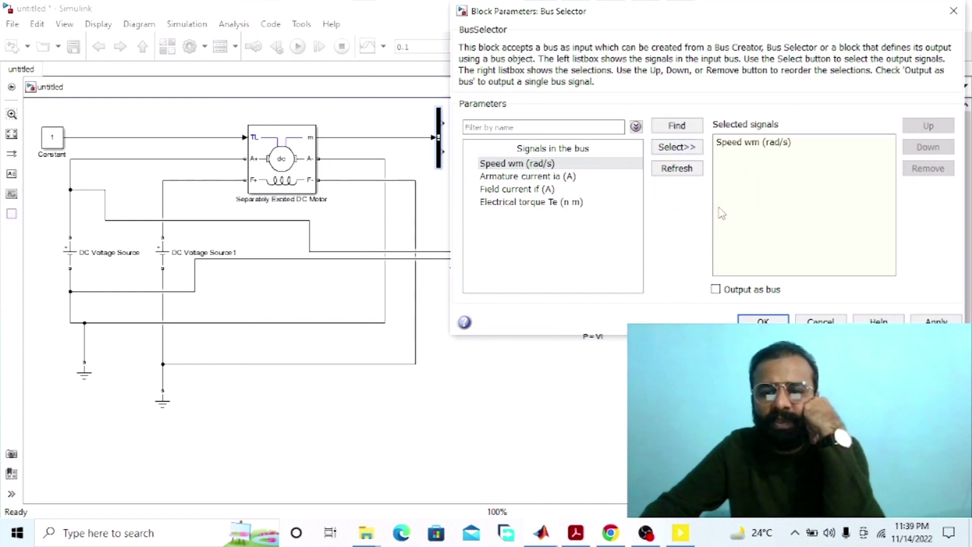
click(540, 177)
click(658, 150)
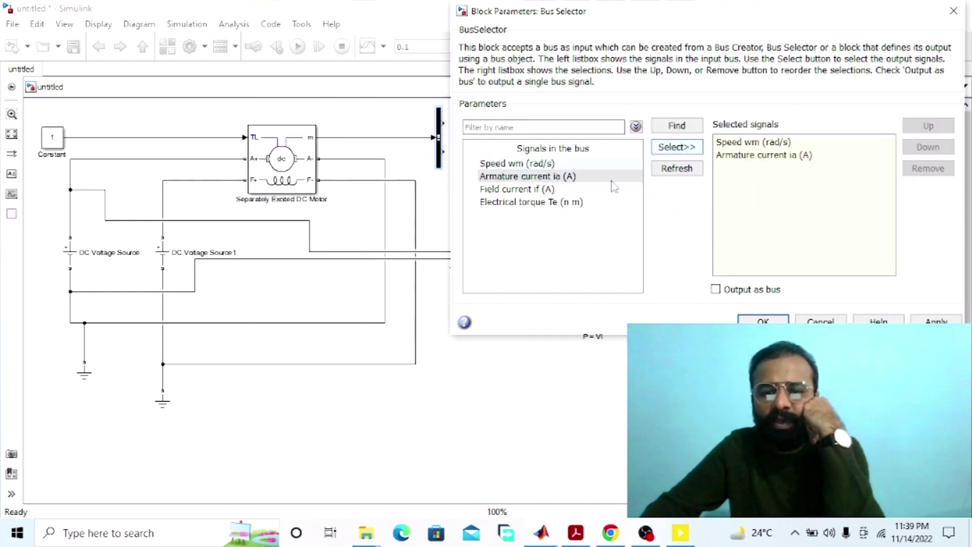
click(578, 189)
click(684, 149)
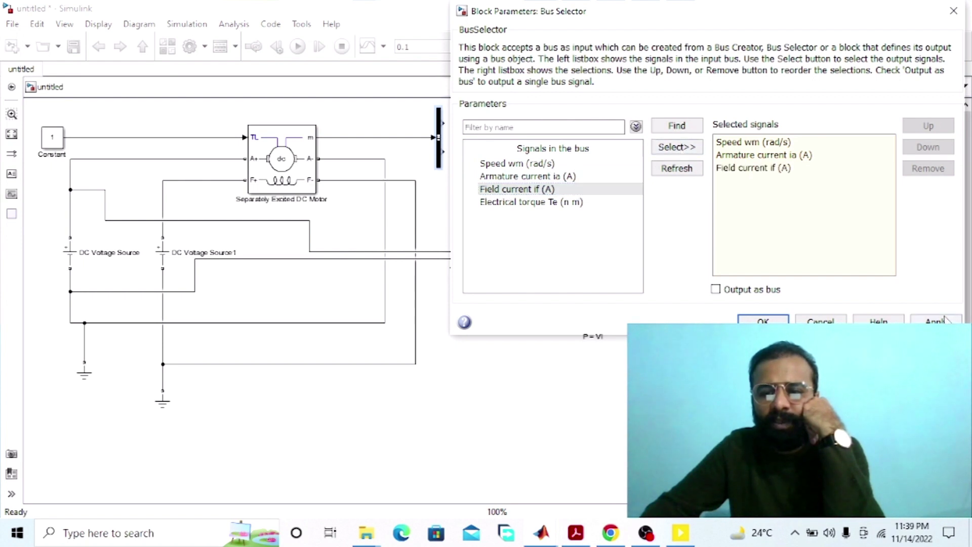
click(763, 320)
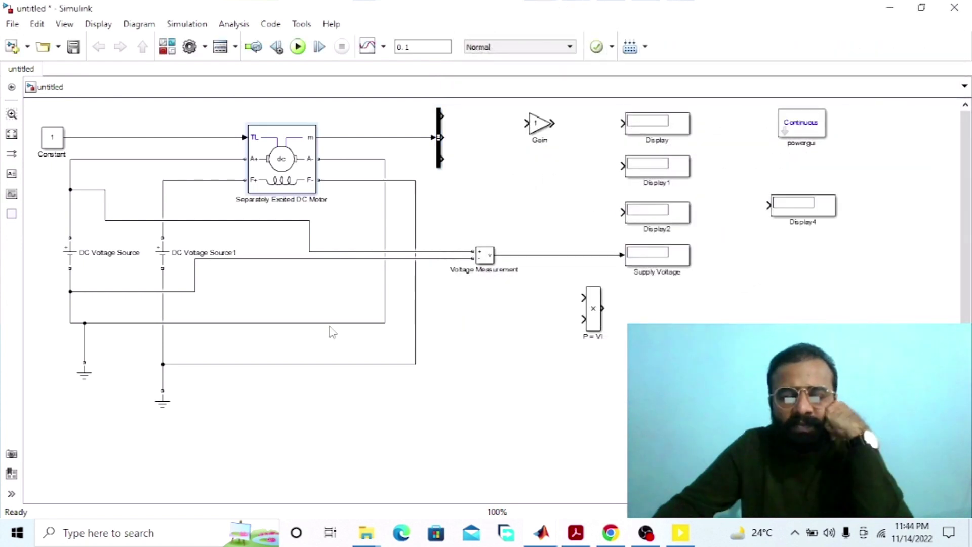
Review the Separately Excited DC Motor parameters and close them unchanged
click(282, 177)
double_click(282, 177)
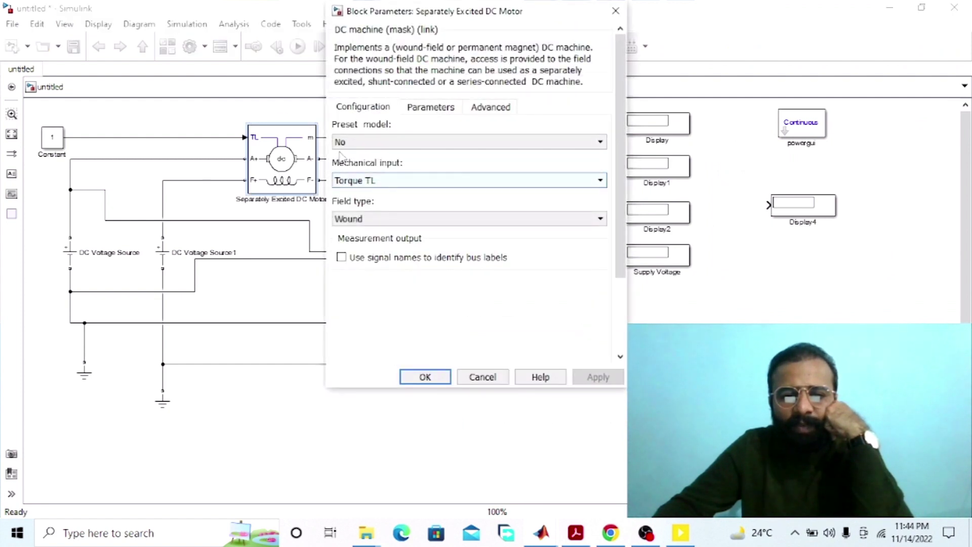
click(440, 380)
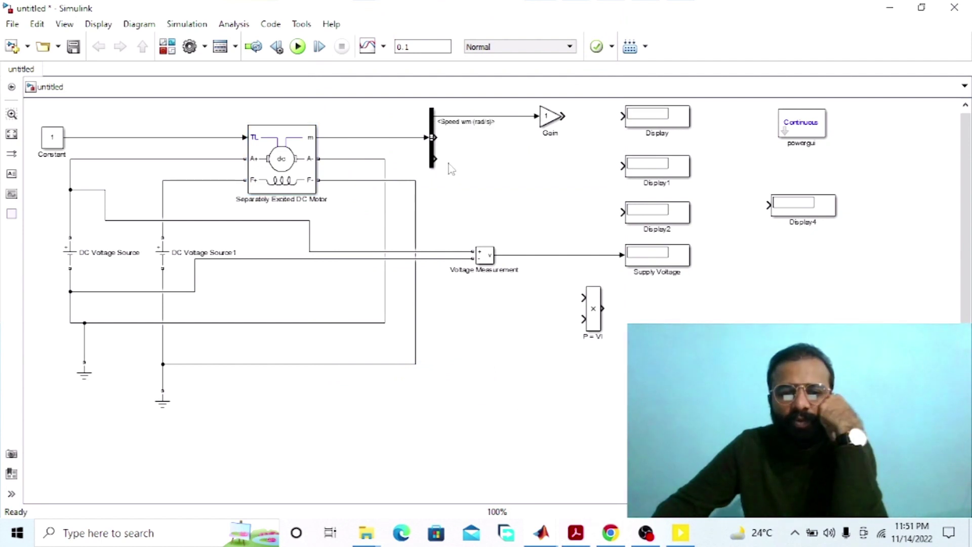
Name the gain block 'Rad/ Sec -RPM'
click(451, 175)
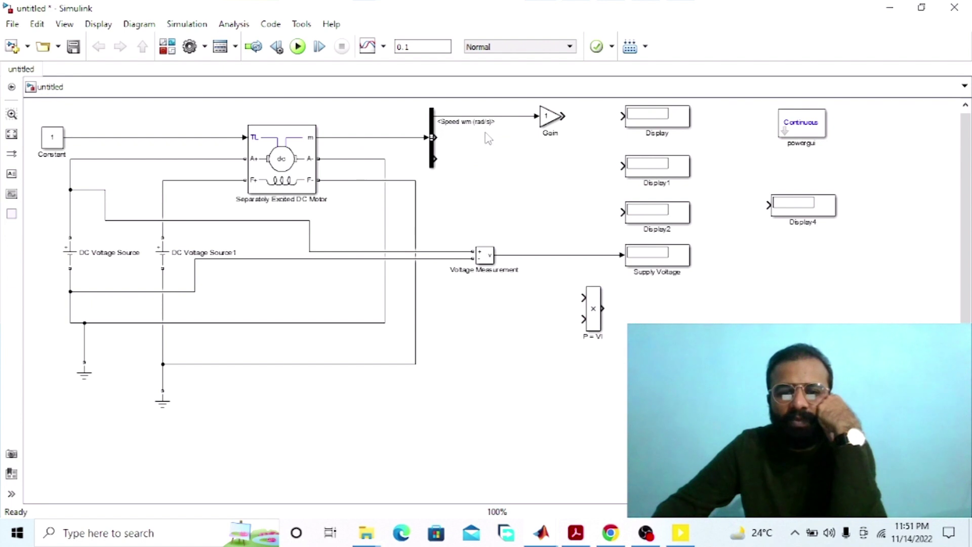
key(ctrl+z)
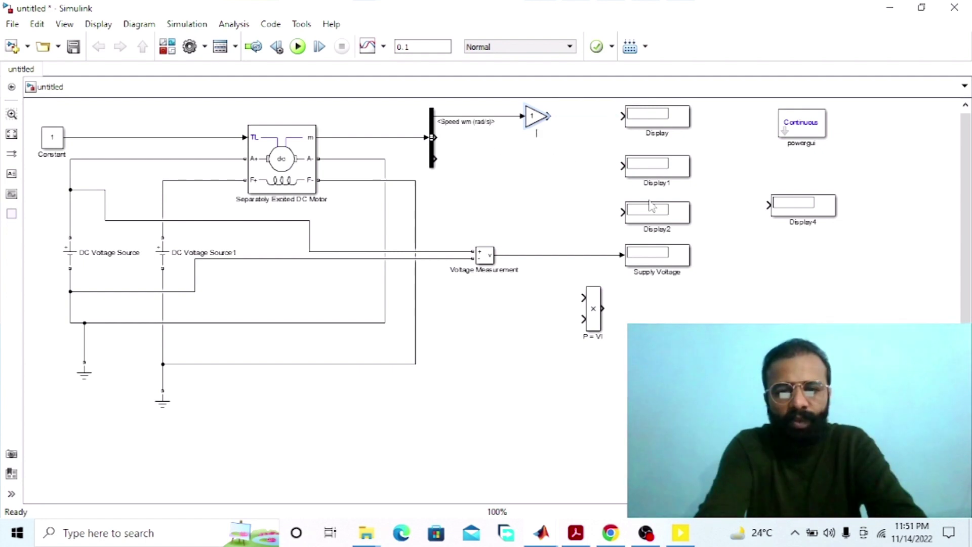
text(Rad/ Sec)
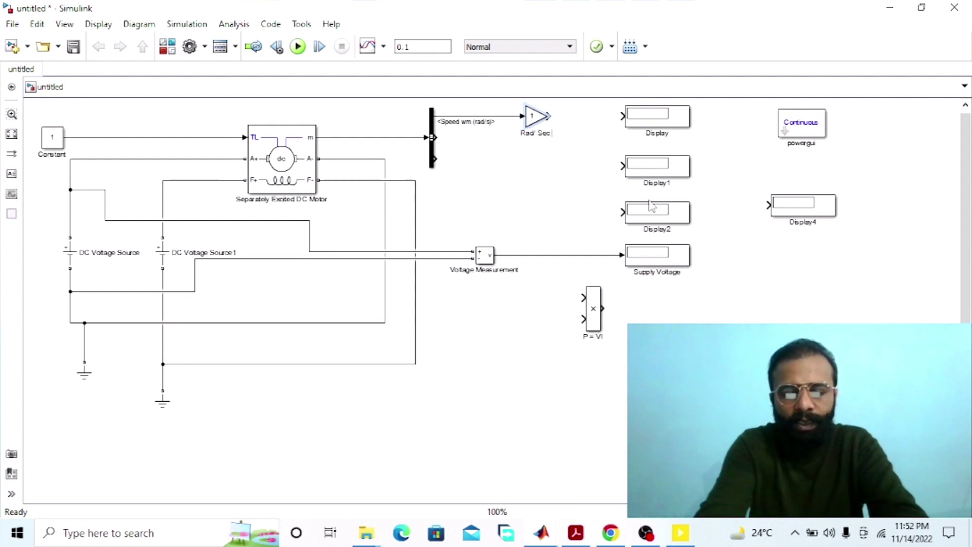
text( -R)
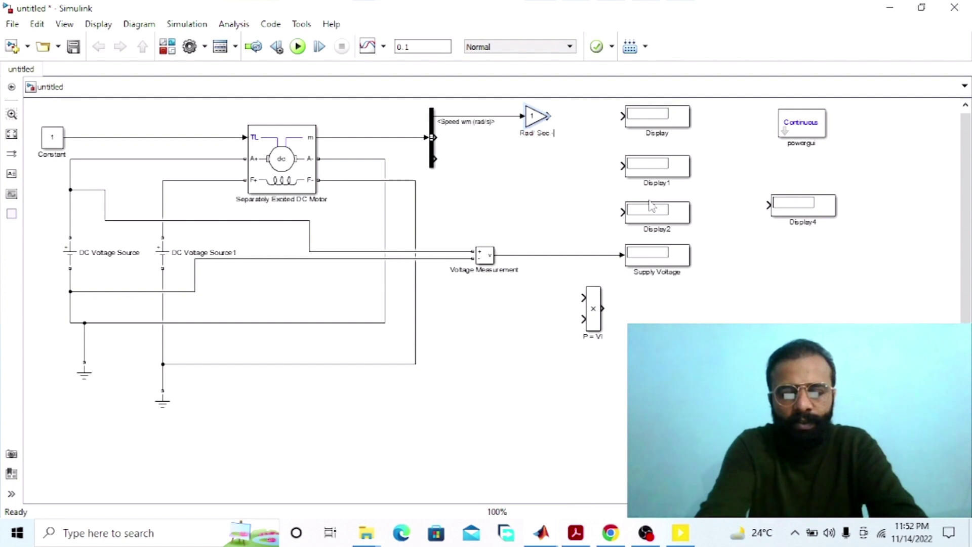
text(PM)
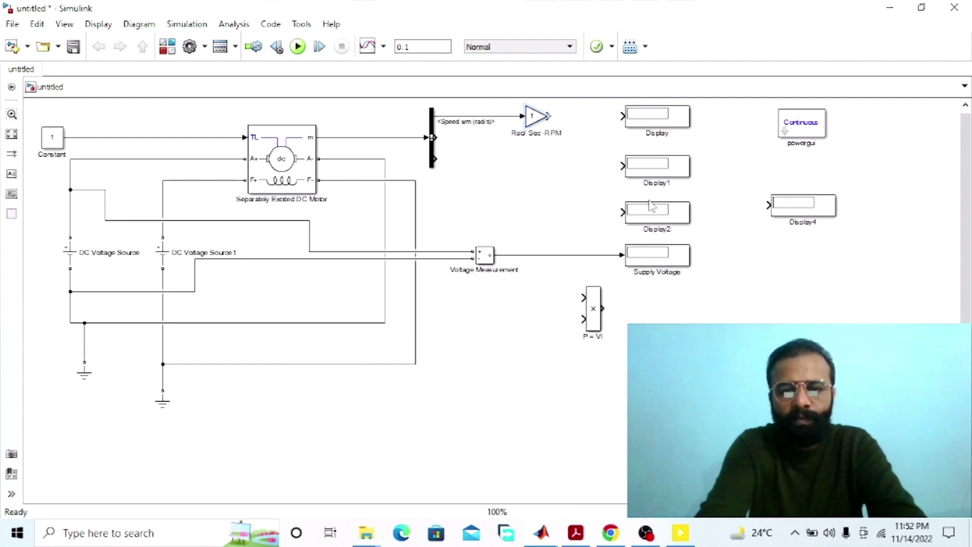
ctrl+click(658, 117)
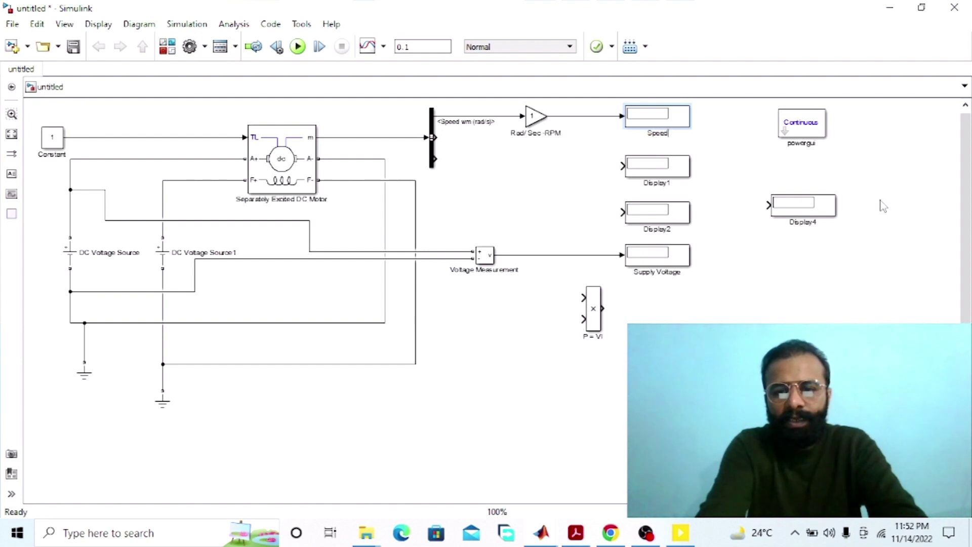
Label displays Speed (RPM), Armature Current (Ia) and Field Current (IF), wiring field current in
text((RPM))
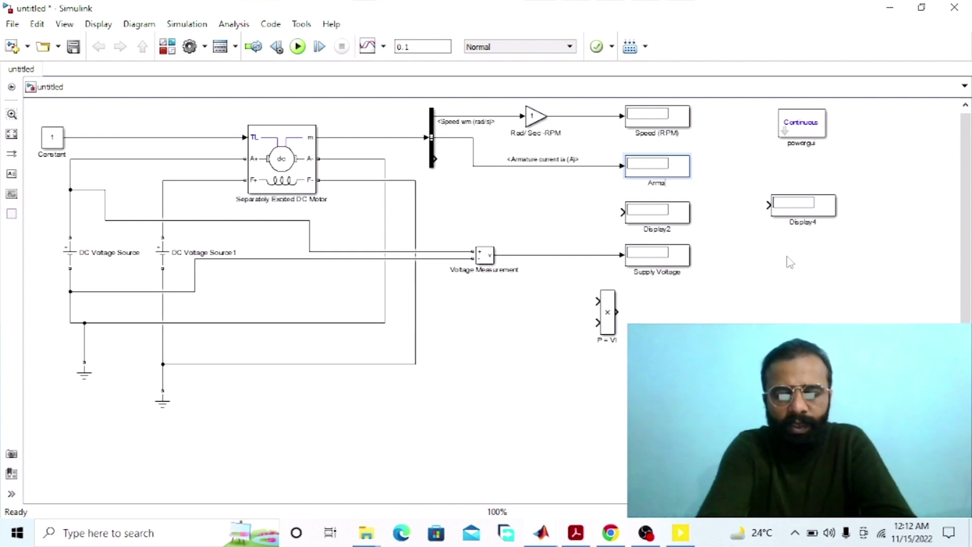
text(e Cu)
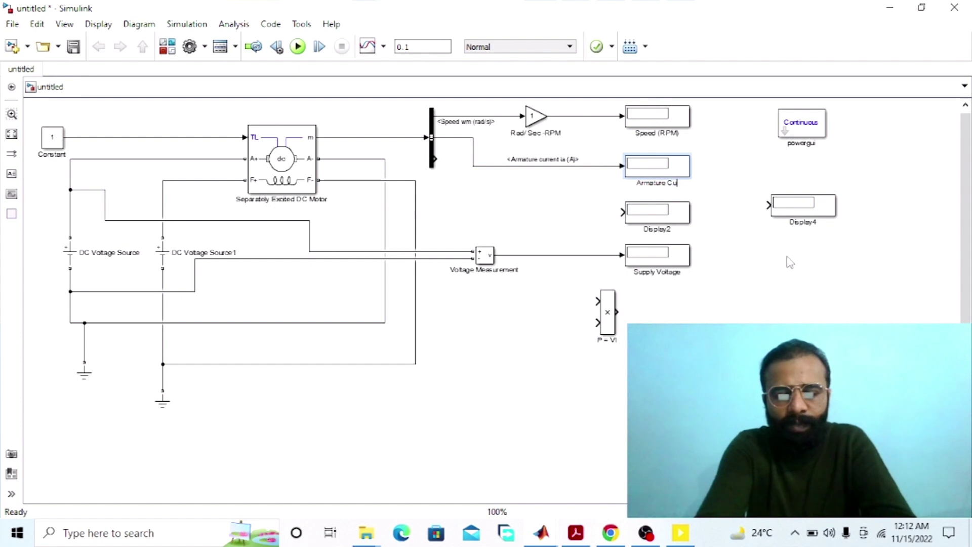
text(rrent ()
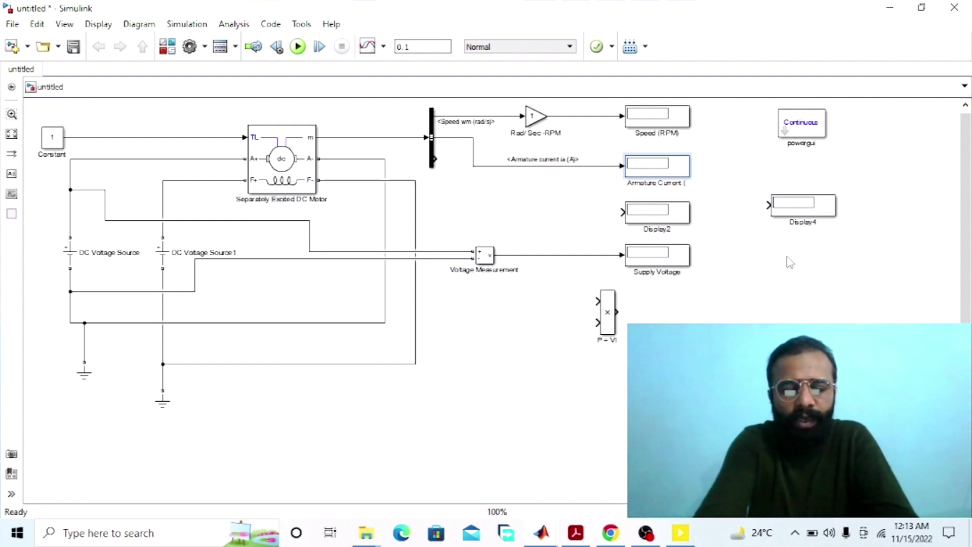
text(Ia))
click(791, 263)
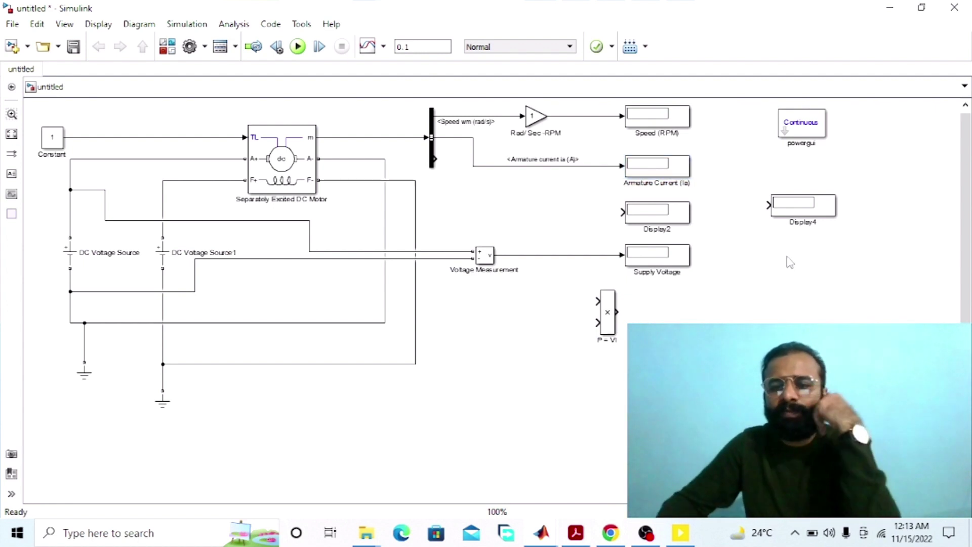
drag(435, 159, 623, 212)
double_click(657, 229)
text(F)
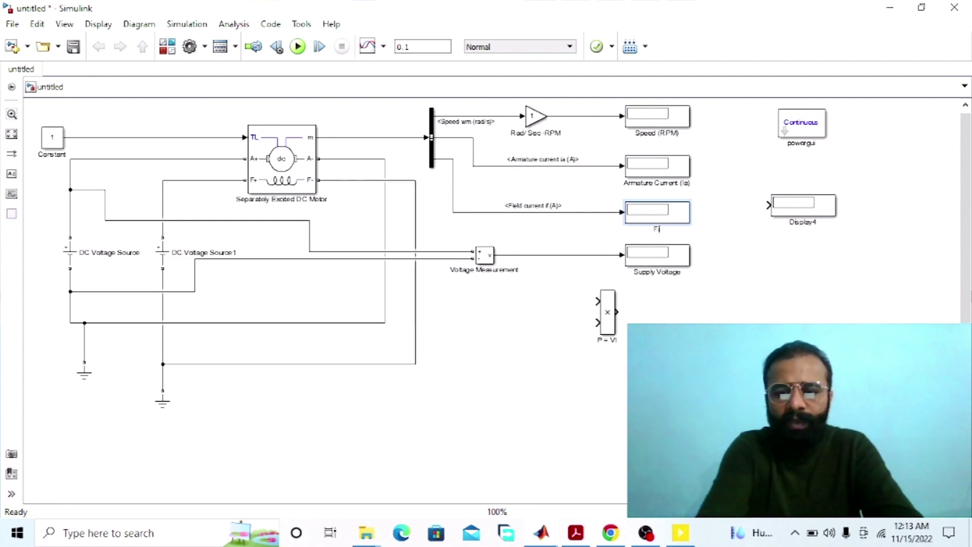
text(ield Current)
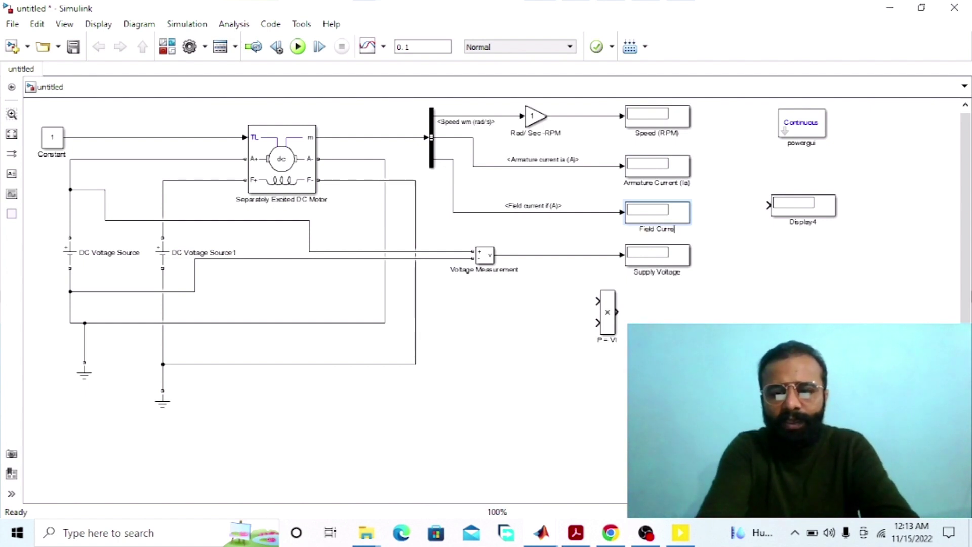
text( (IF))
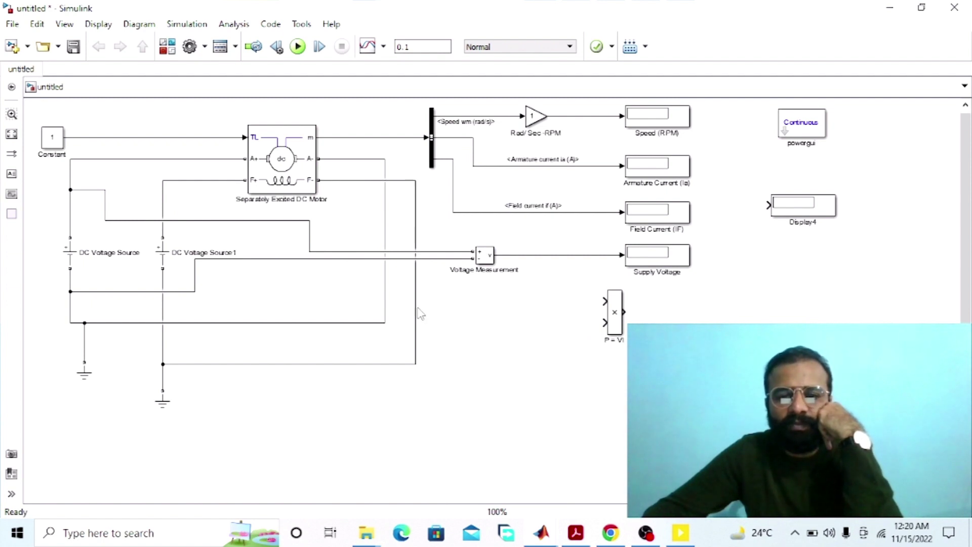
Feed supply voltage and armature current into P = VI, sending its output to a 'Power' display
drag(604, 303, 558, 256)
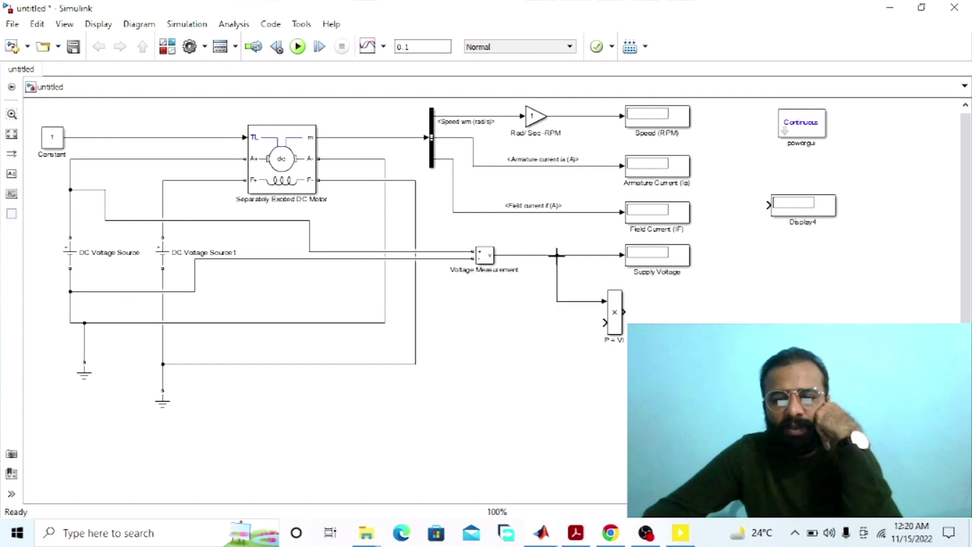
drag(605, 323, 523, 166)
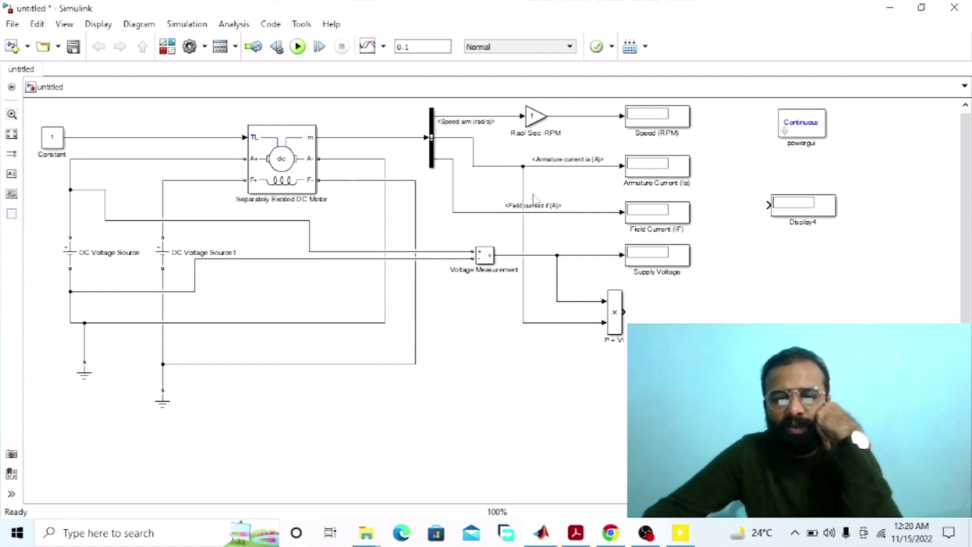
drag(625, 312, 769, 205)
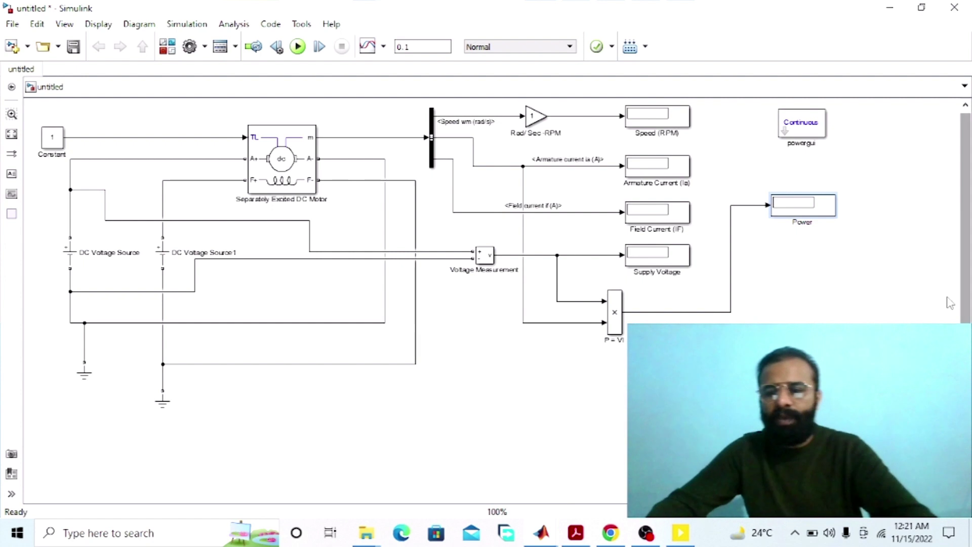
click(910, 318)
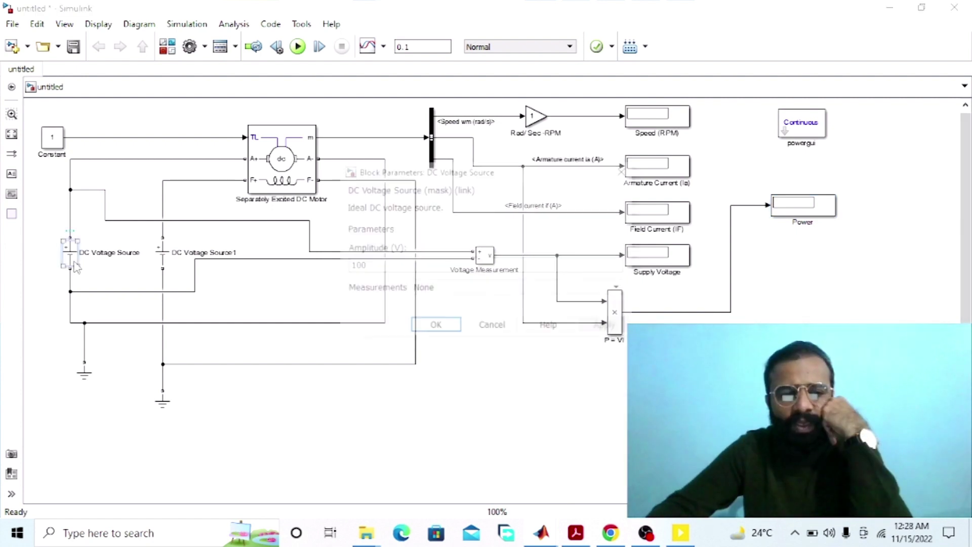
Set the first DC Voltage Source's amplitude to 240 V and DC Voltage Source1 to 150 V
double_click(70, 252)
text(240)
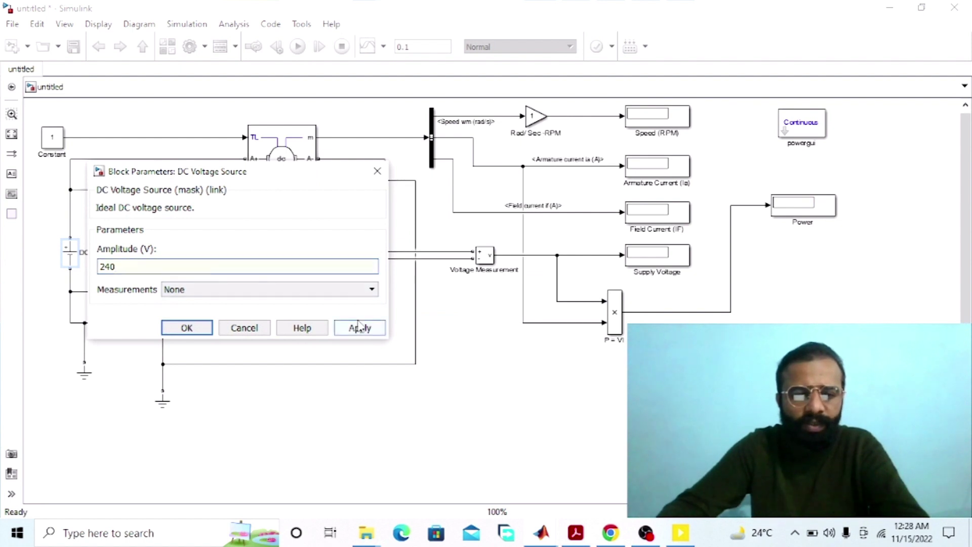
click(357, 327)
click(170, 329)
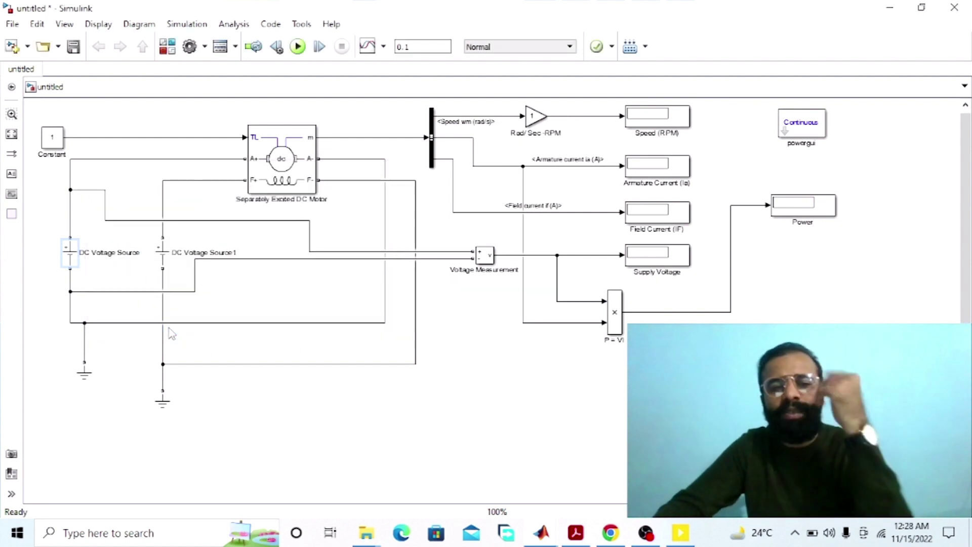
double_click(162, 252)
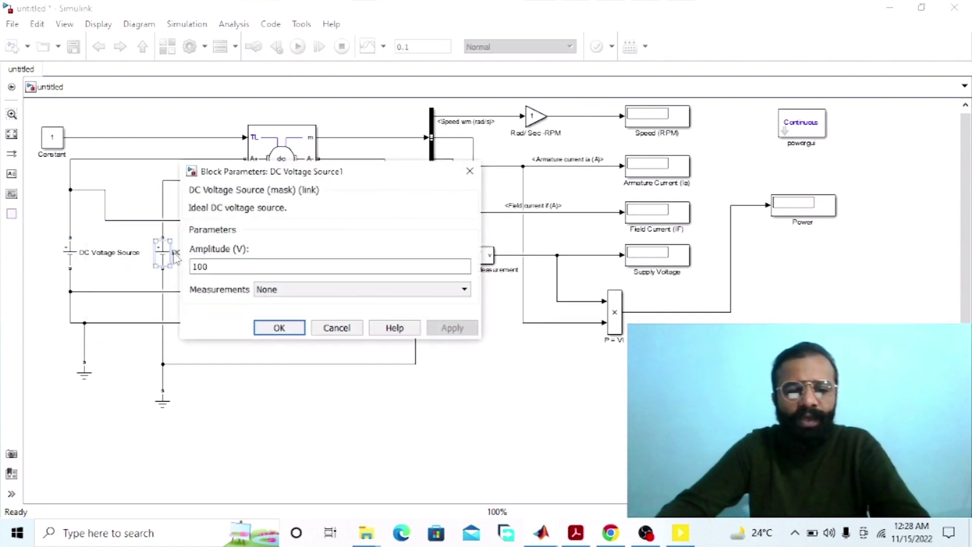
text(15)
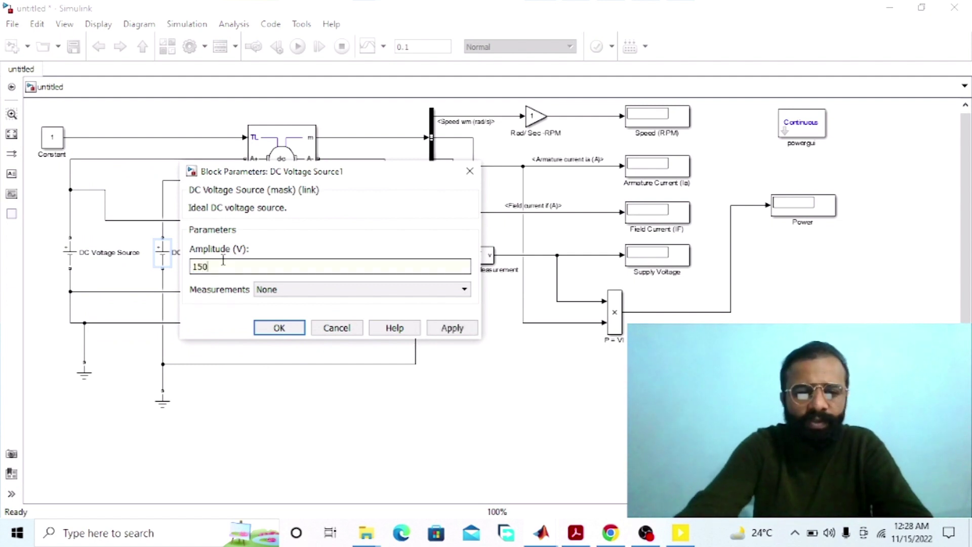
click(452, 327)
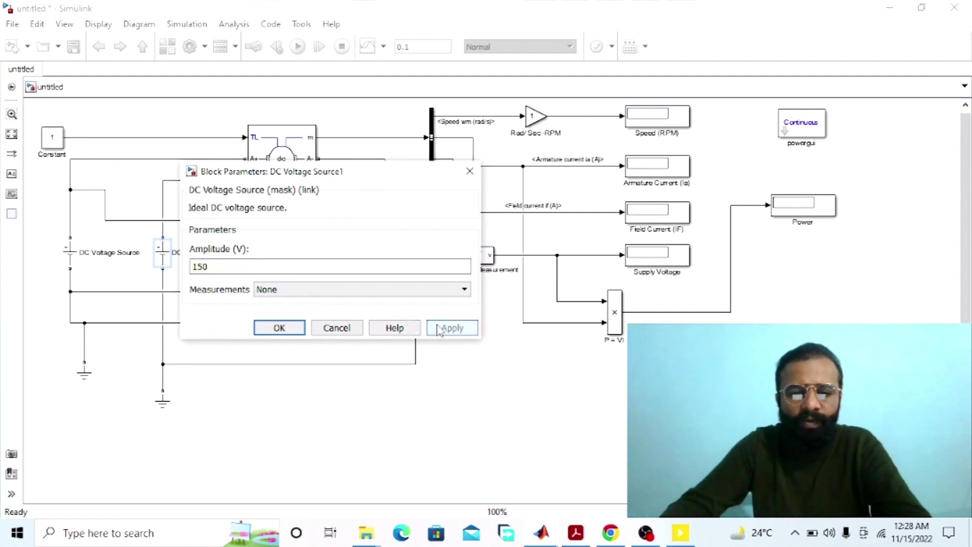
click(279, 328)
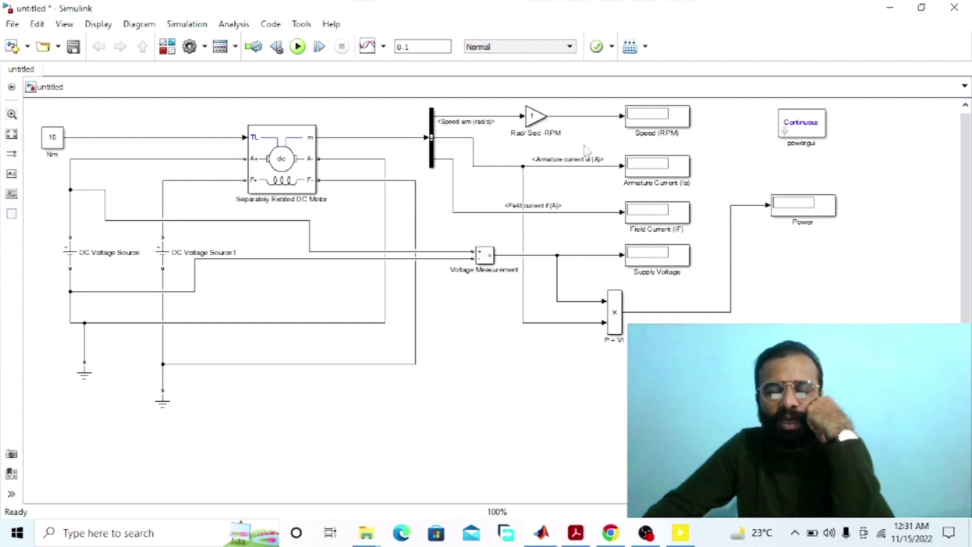
Set the Rad/ Sec -RPM gain value to 9.55
double_click(538, 122)
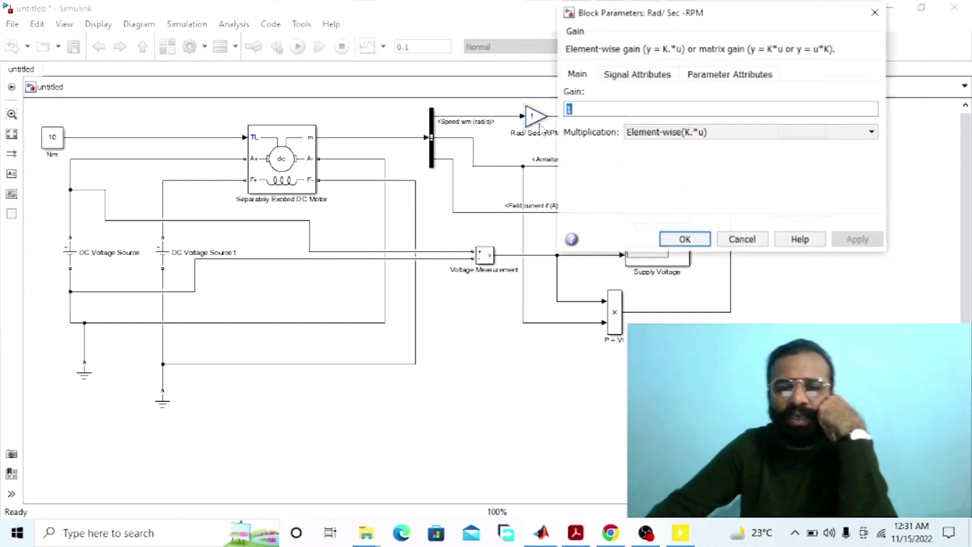
text(9.55)
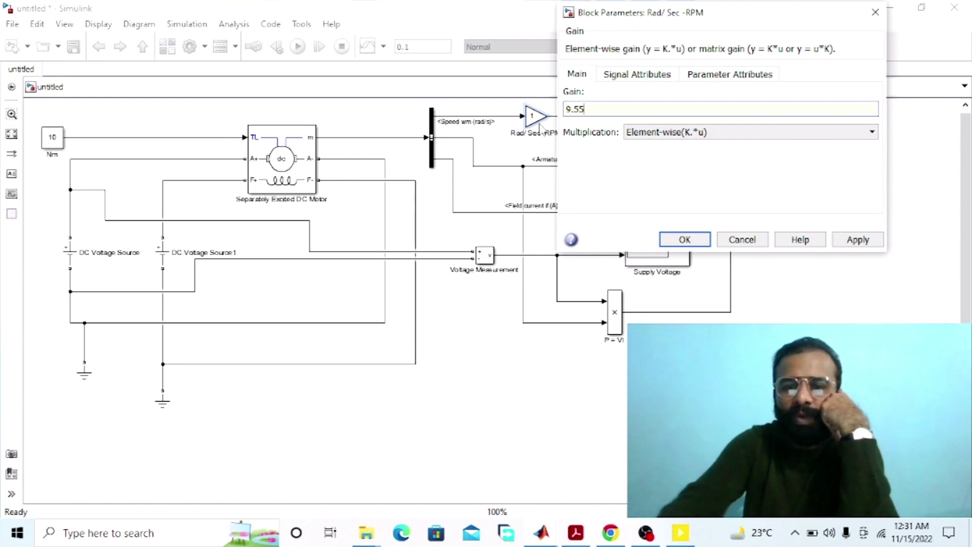
click(861, 240)
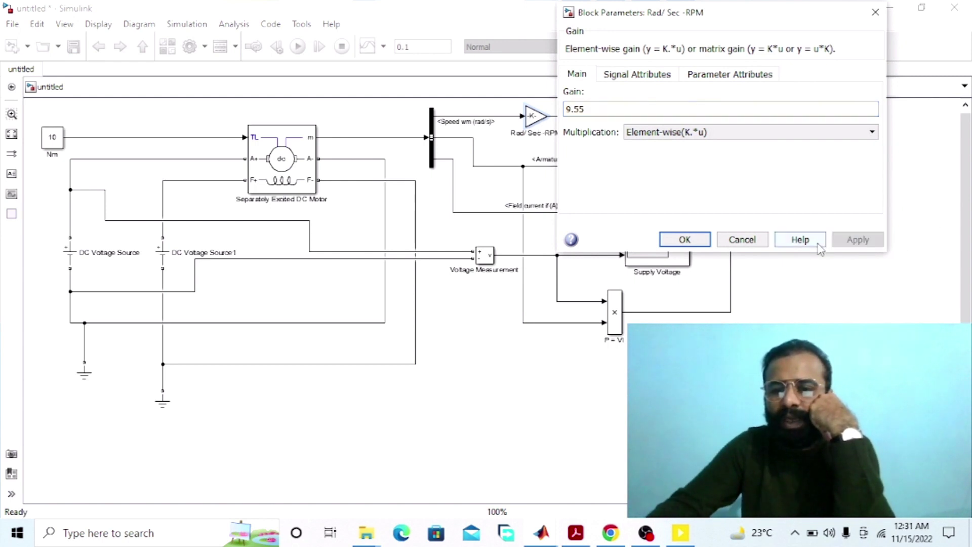
click(685, 239)
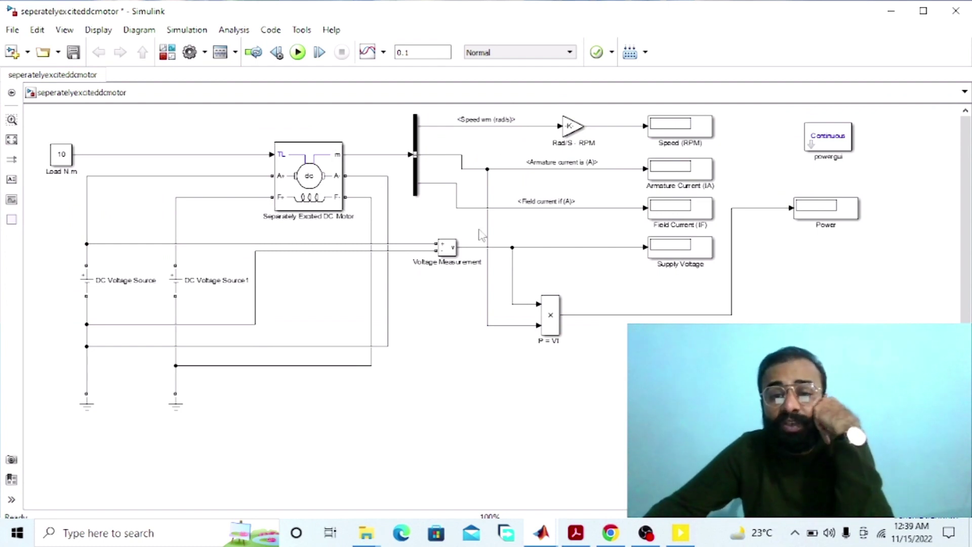
Point out the Speed, Field Current, Supply Voltage and Power displays, then run the simulation
click(675, 144)
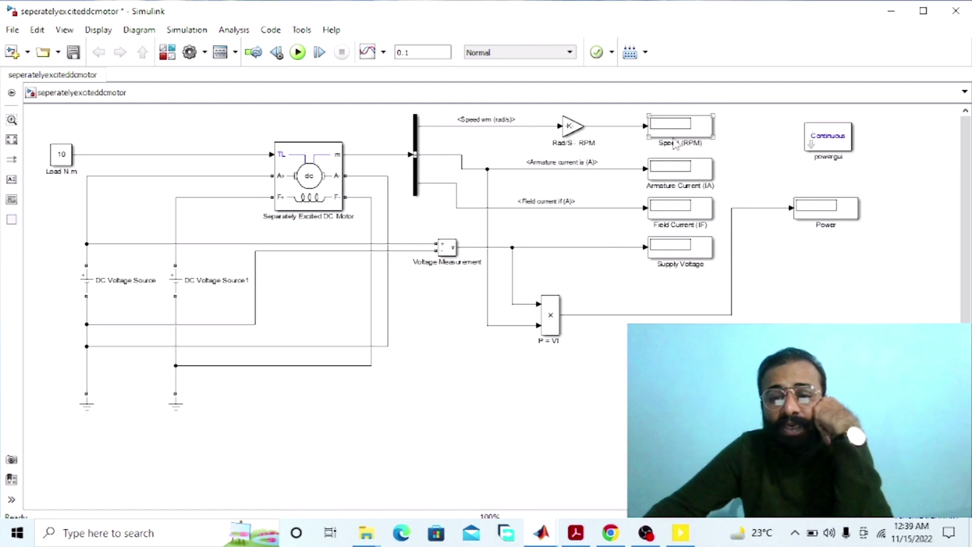
click(685, 186)
click(678, 225)
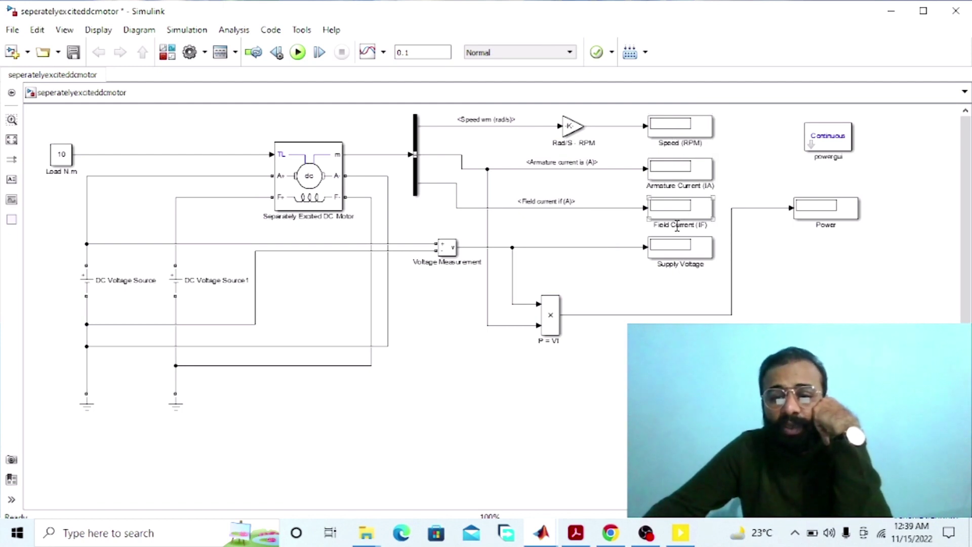
click(677, 264)
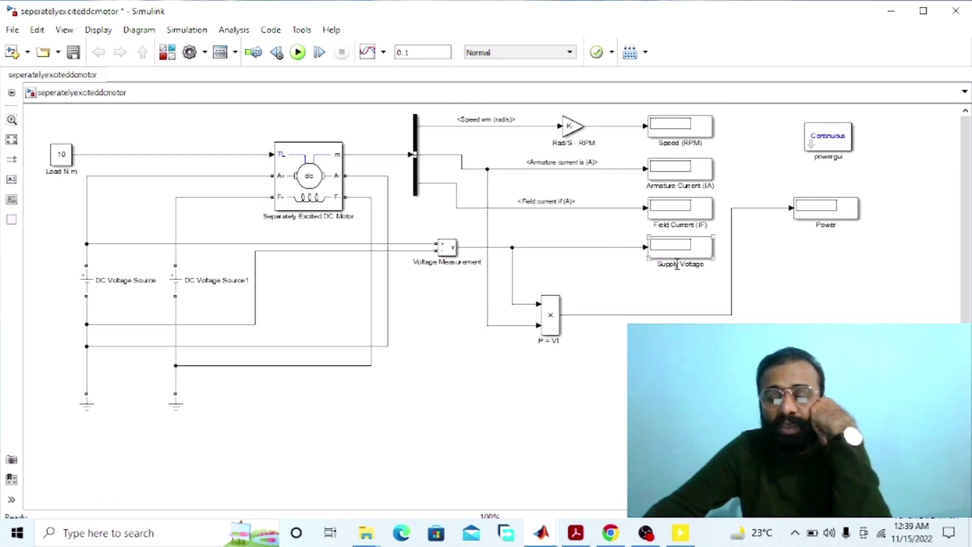
click(814, 227)
click(786, 232)
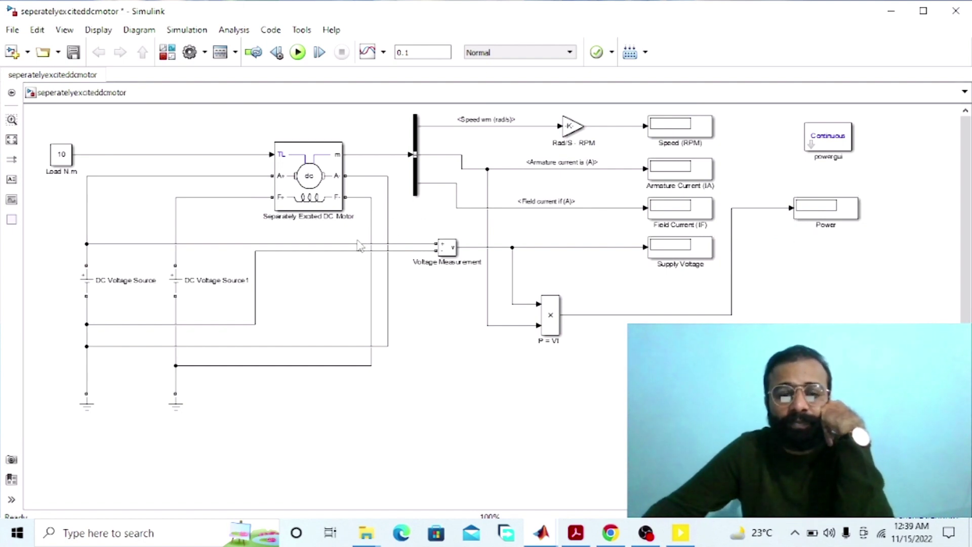
click(297, 52)
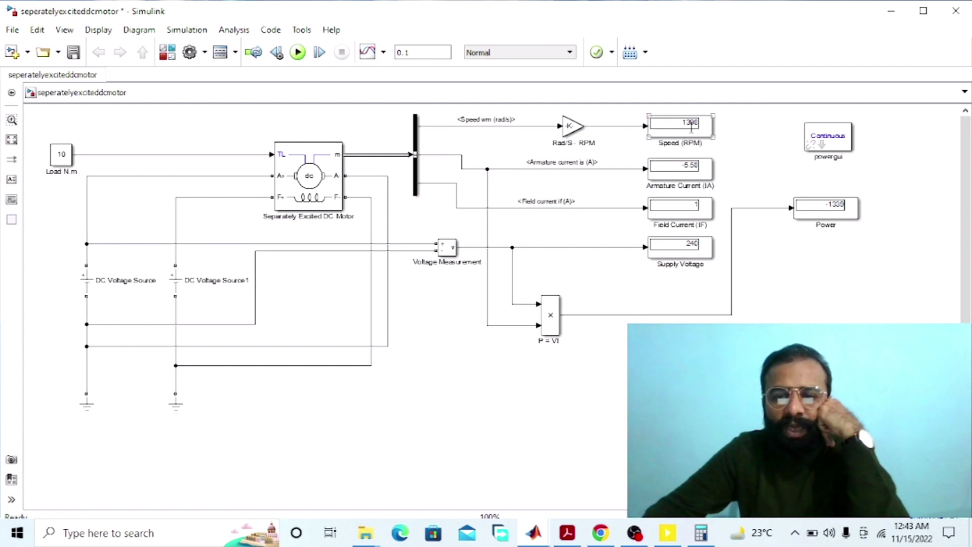
Check the results: armature current −5.58 A, field current 1 A and power 1339
click(577, 180)
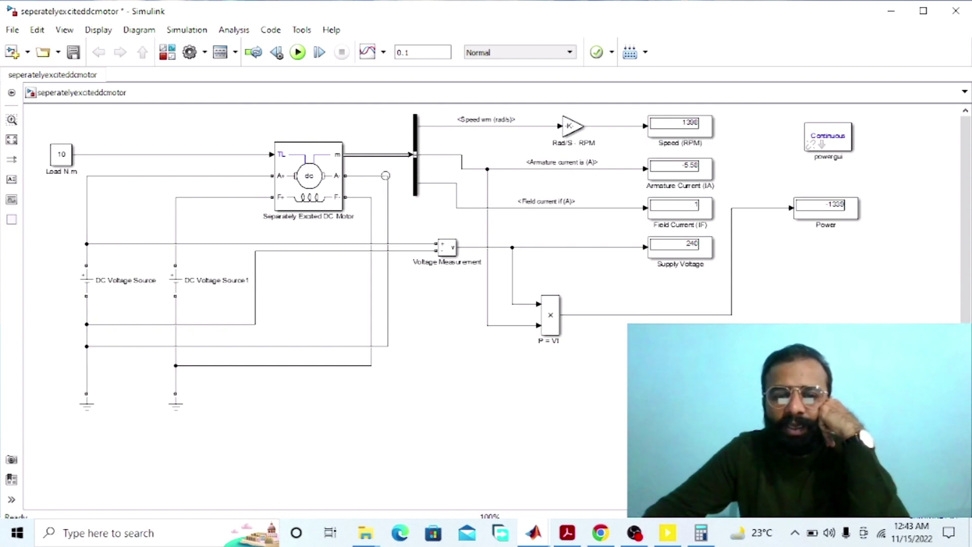
click(683, 177)
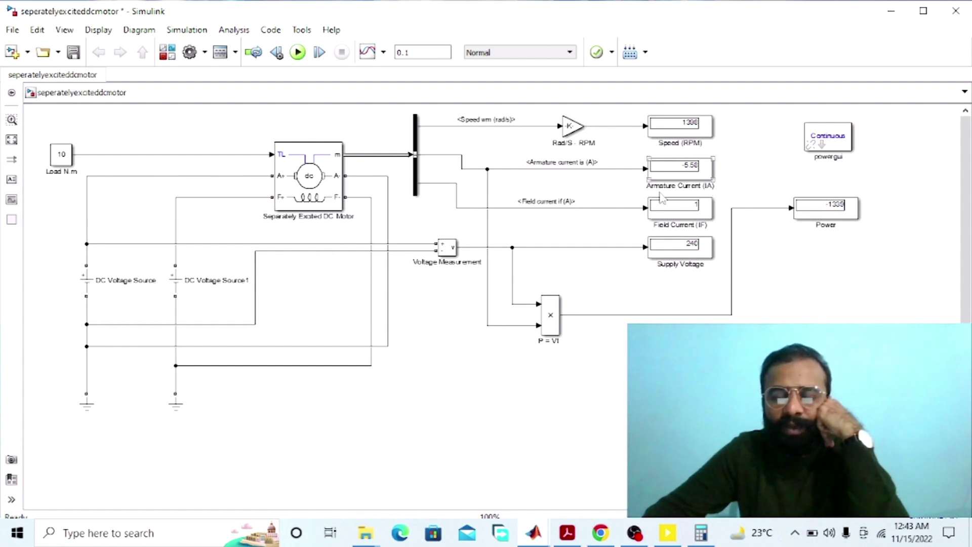
click(307, 181)
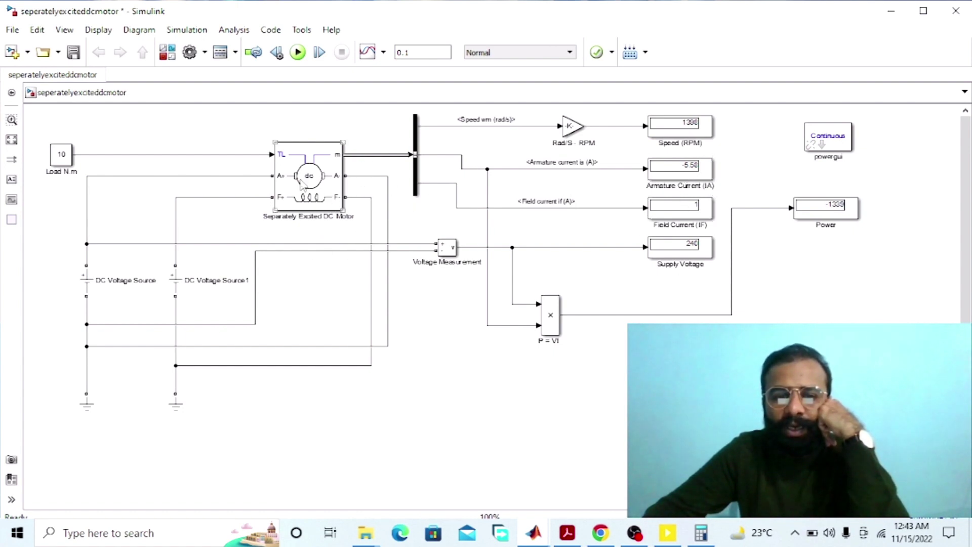
click(652, 178)
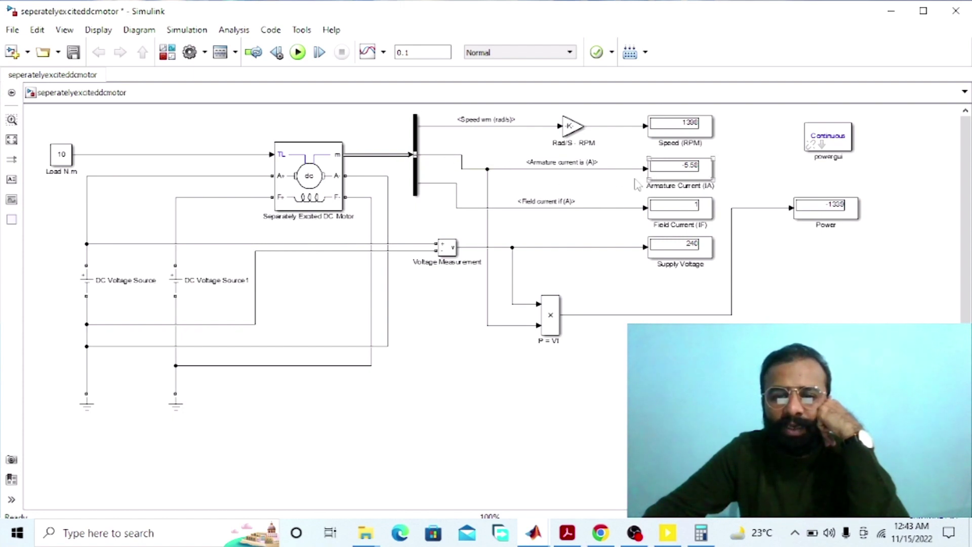
click(416, 212)
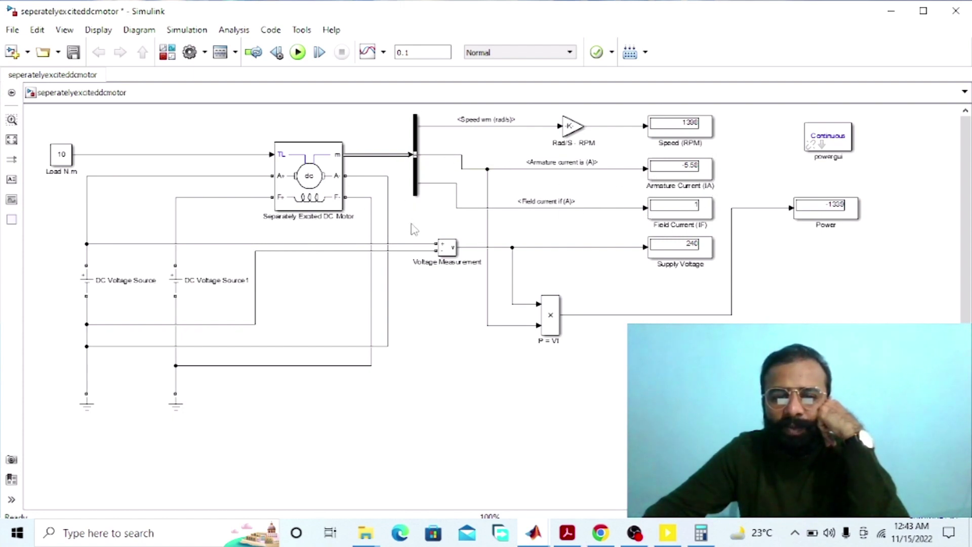
click(661, 220)
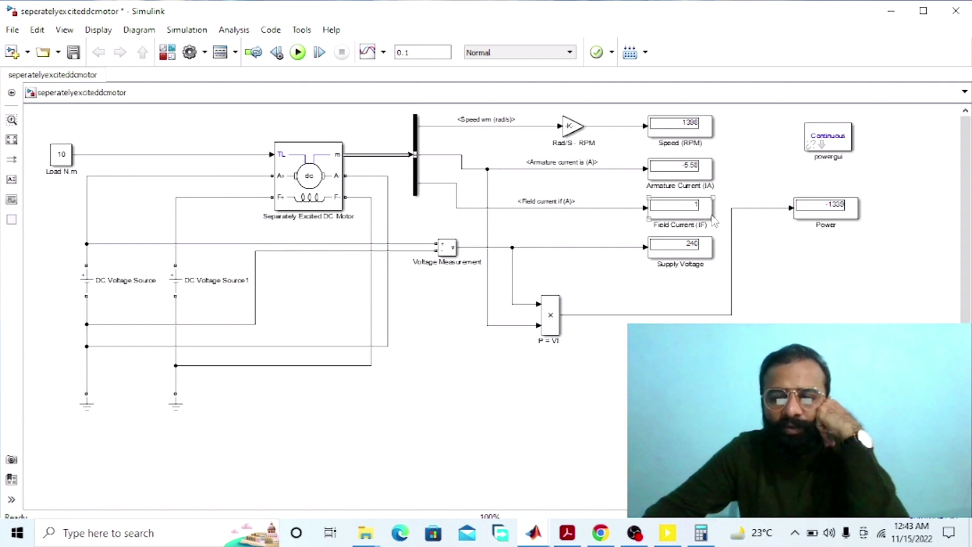
click(713, 272)
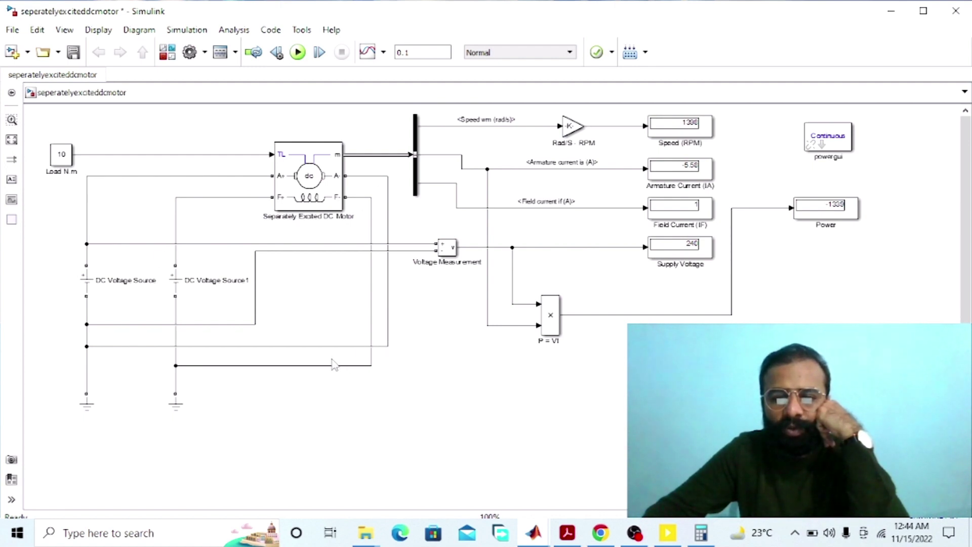
click(829, 228)
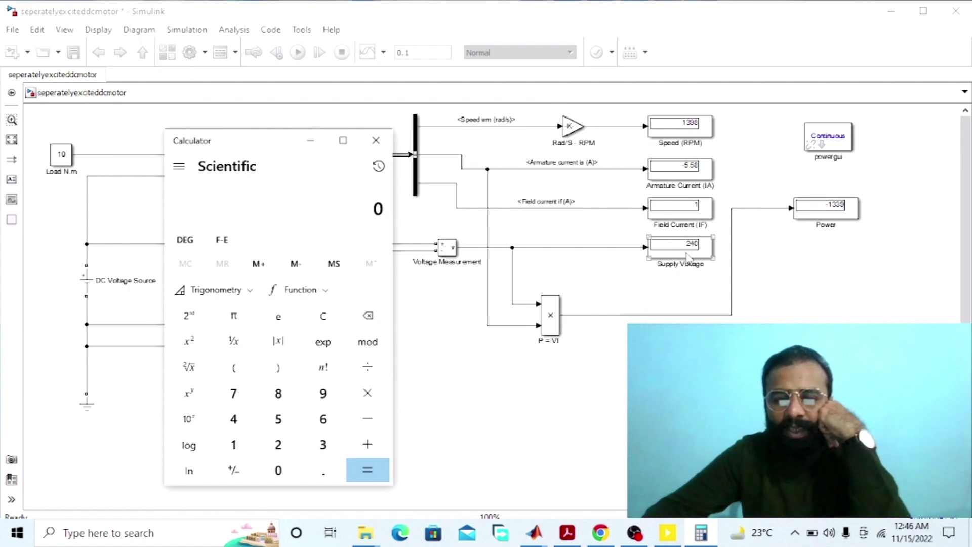
Compute 240 × 5.58 = 1,339.2 in Calculator, clear it, and minimize Calculator
text(240*)
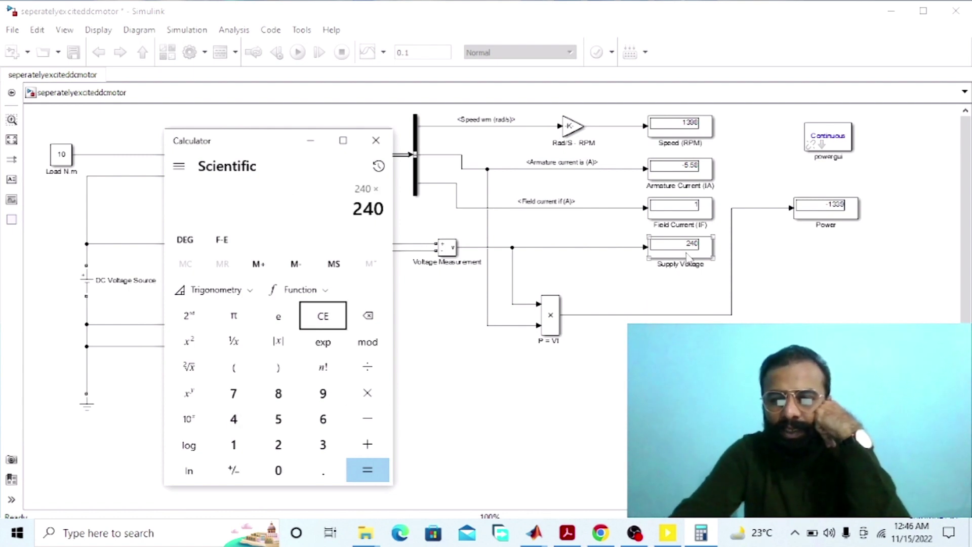
text(5.58)
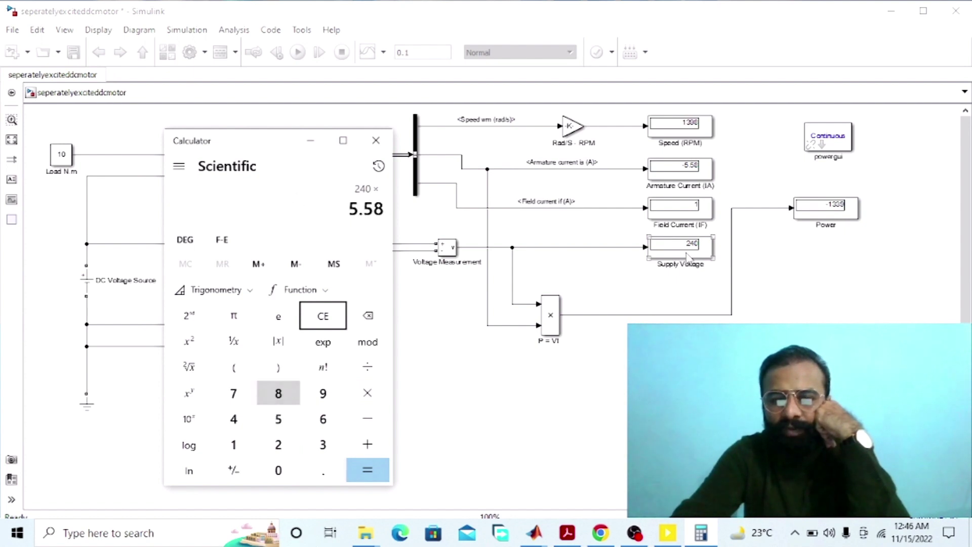
key(Return)
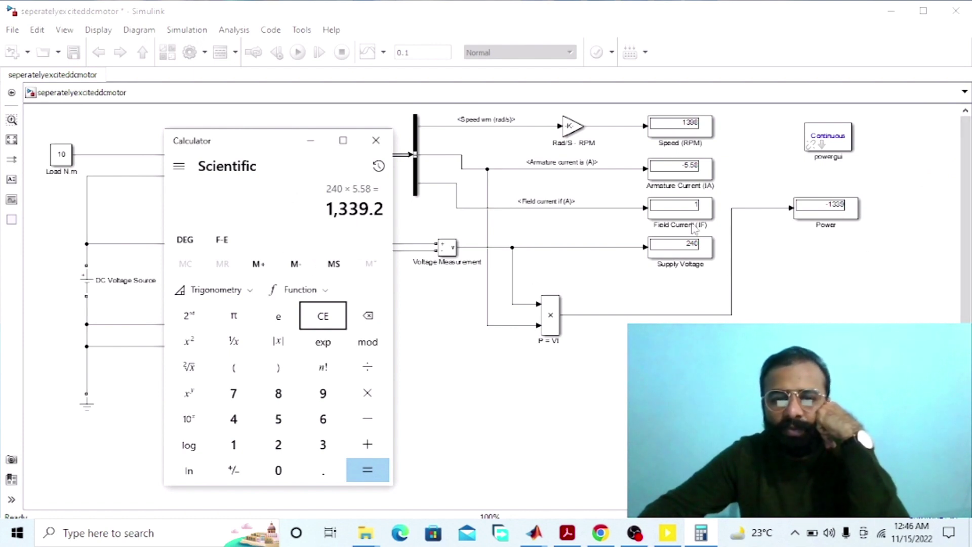
click(323, 315)
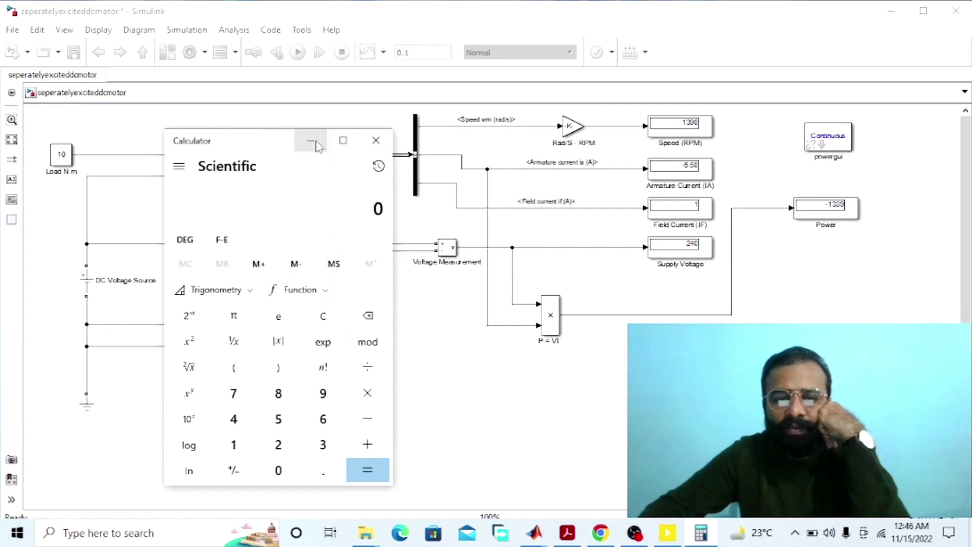
click(311, 141)
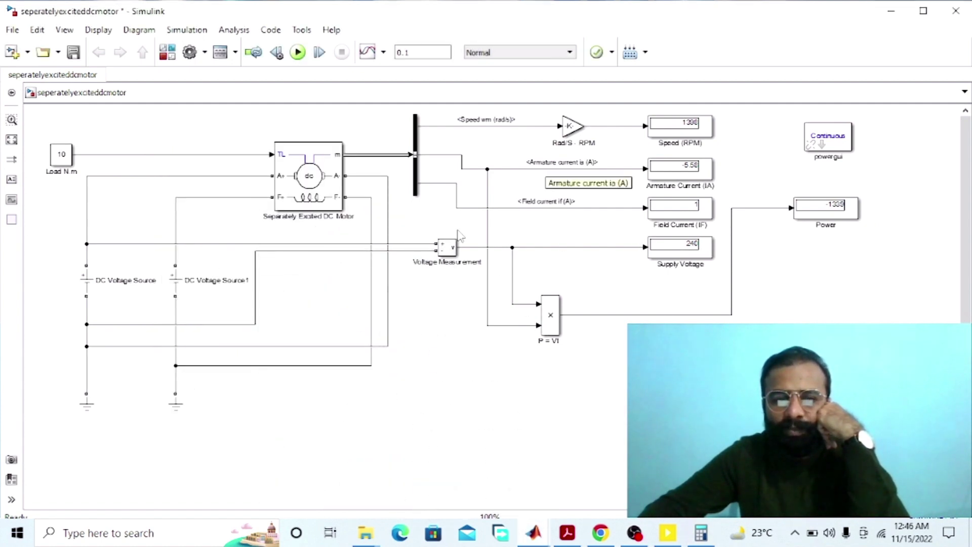